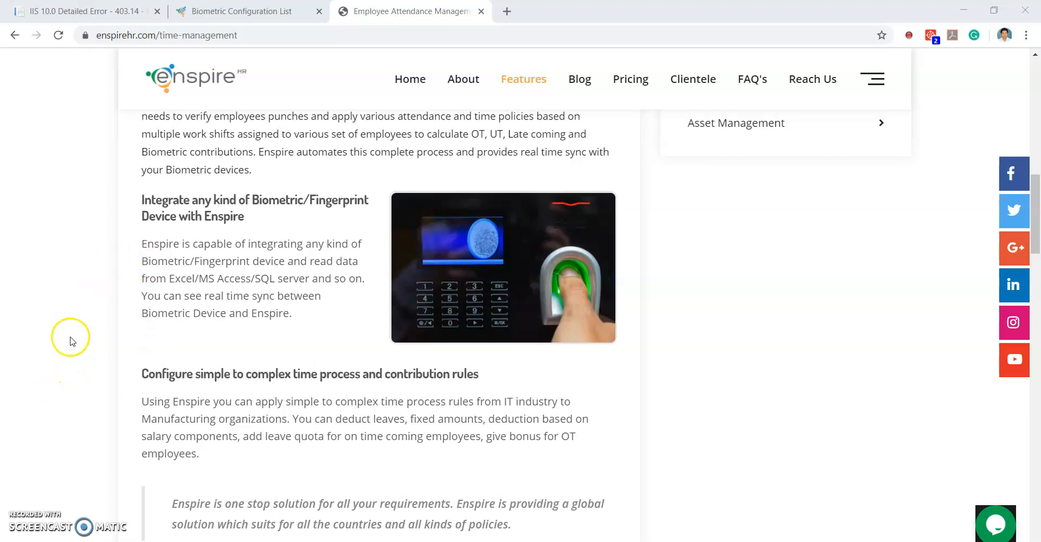
- Open the biometric configuration list of the Time Management module in the locally hosted Enspire HR application
scroll(67, 331, "up", 12)
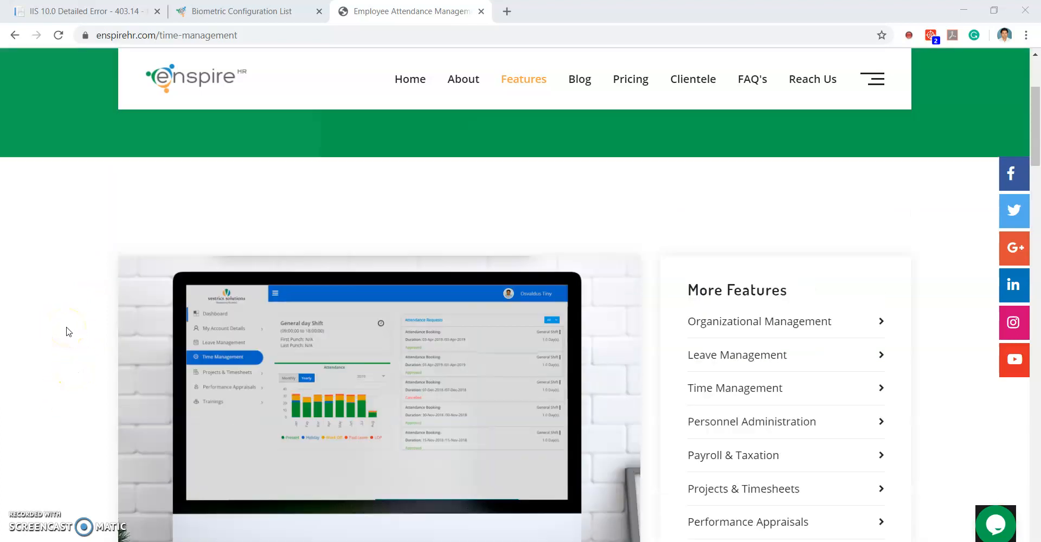
left_click(287, 10)
left_click(118, 213)
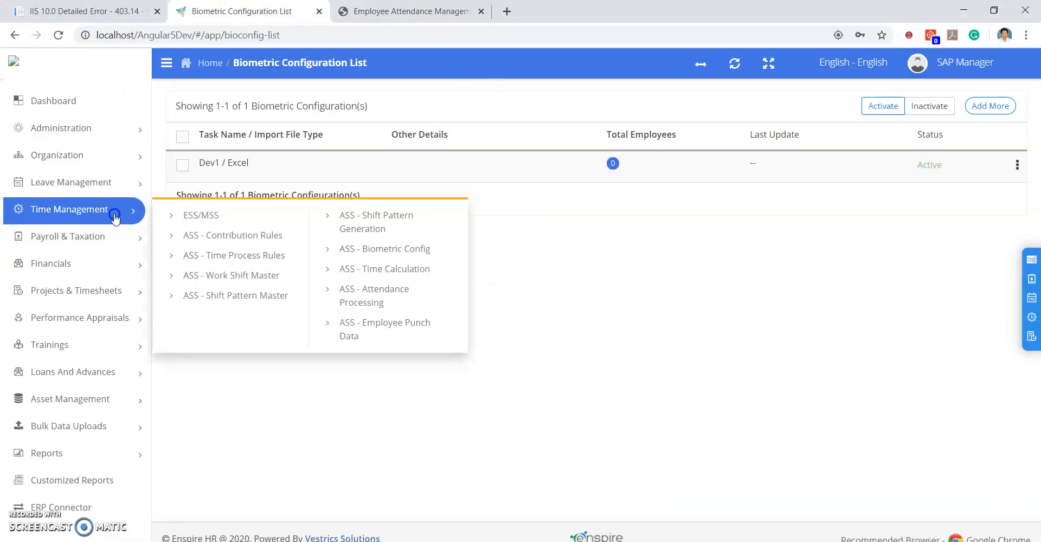
left_click(373, 250)
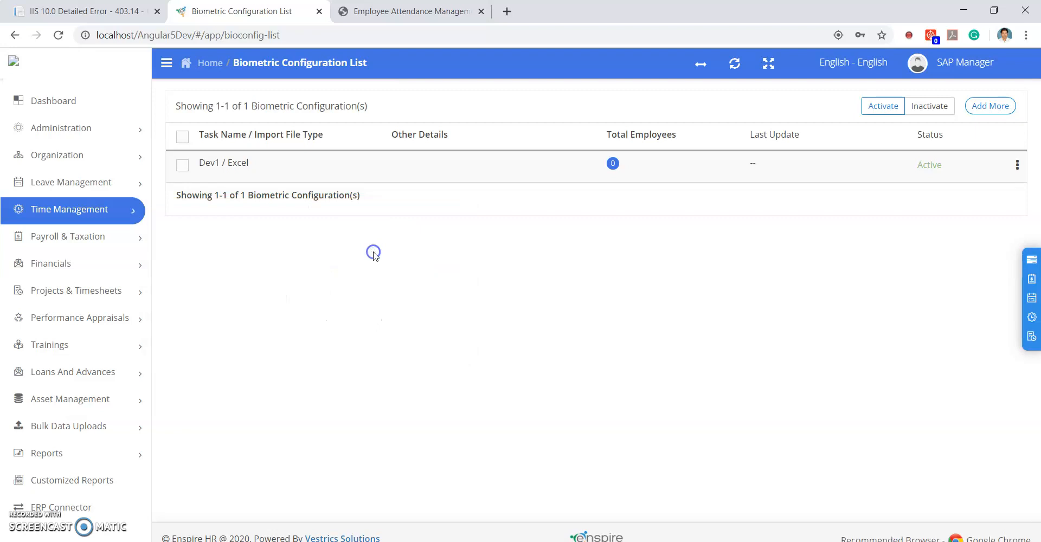
left_click_drag(369, 107, 249, 102)
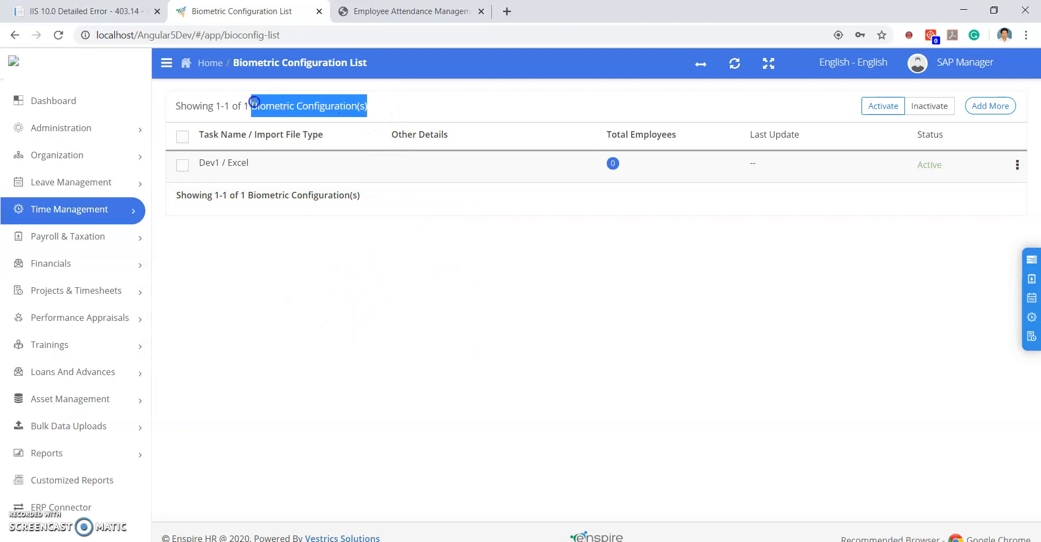
left_click(261, 246)
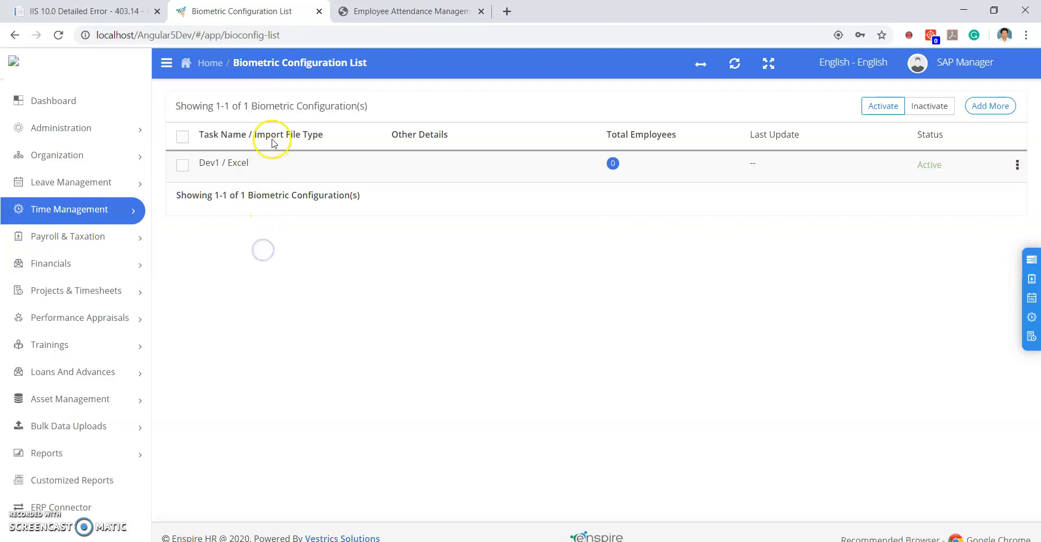
left_click_drag(254, 104, 368, 95)
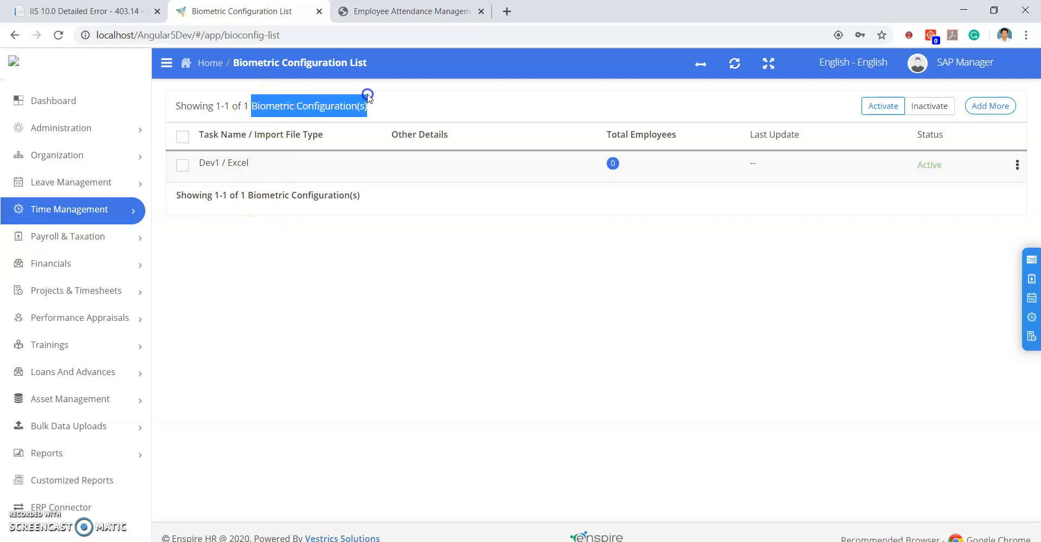
left_click(324, 309)
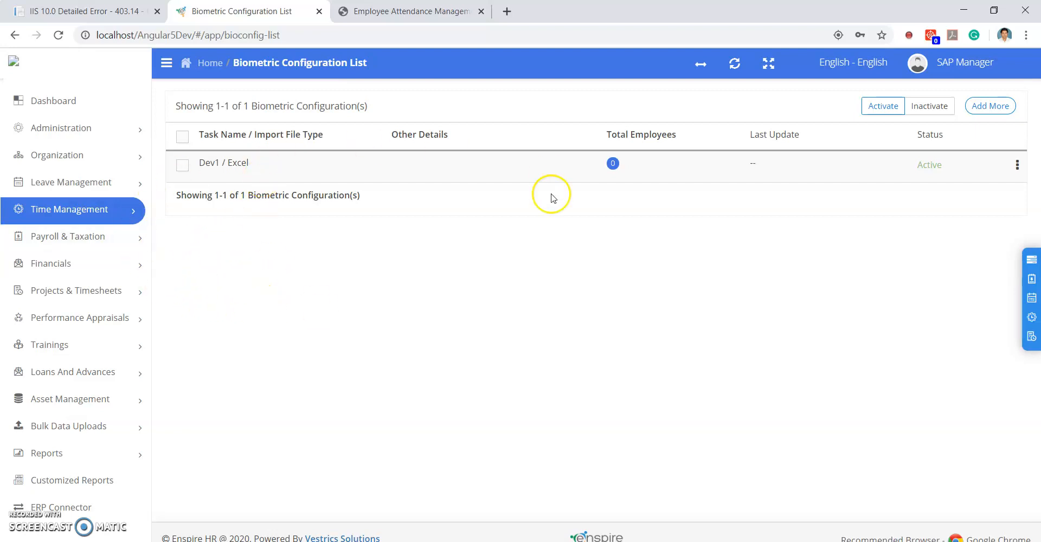
- Start adding a new biometric configuration and view the available import file types
left_click(979, 107)
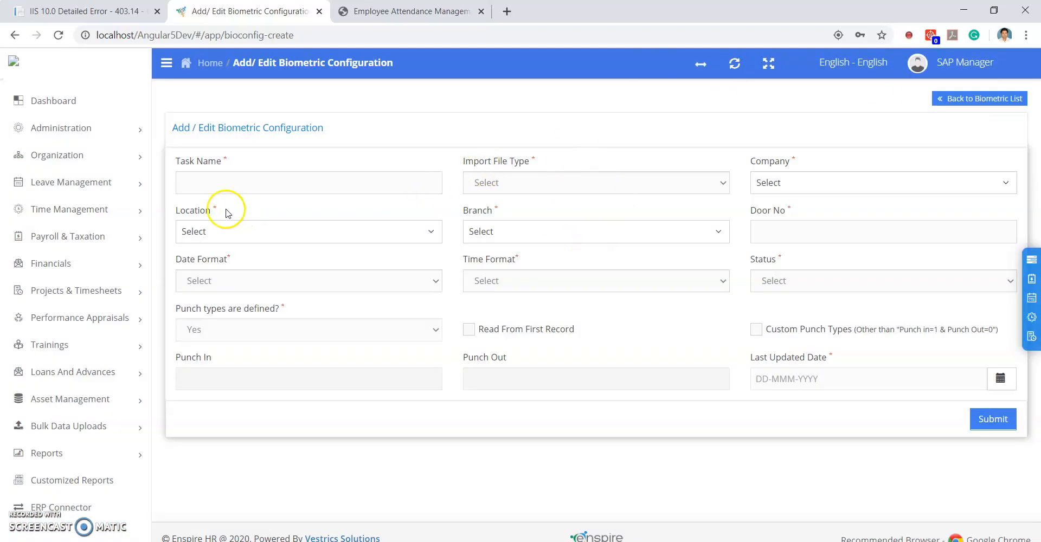
left_click(530, 183)
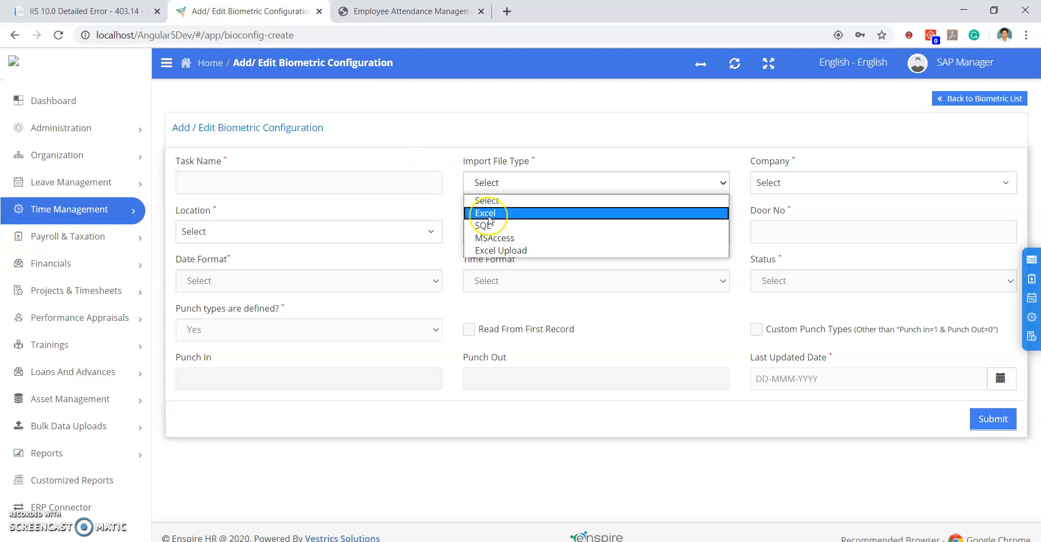
left_click(296, 212)
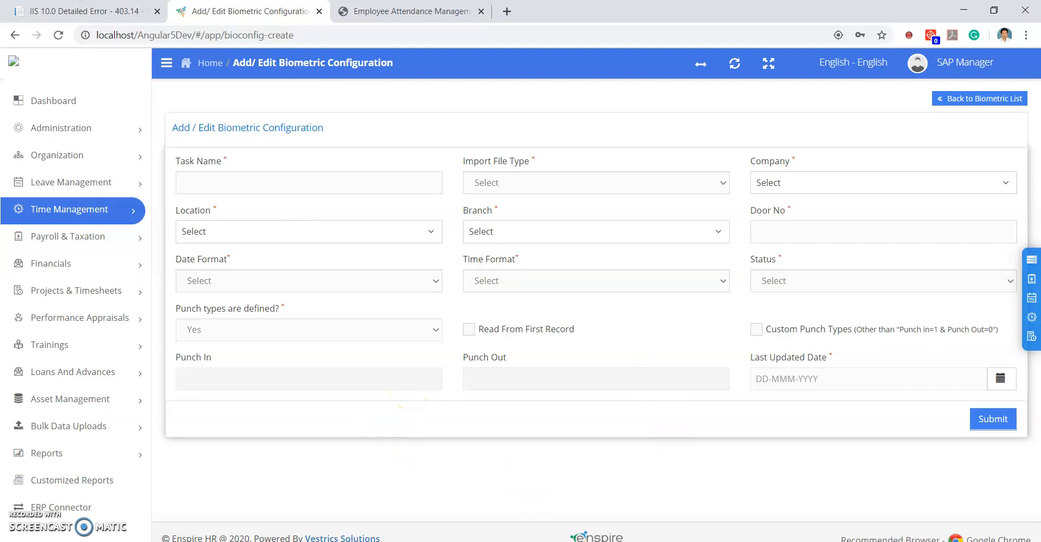
- Switch to Excel and examine the employee code, punch date and in-time columns of ExportedBioData.xlsx
left_click(548, 541)
left_click(410, 304)
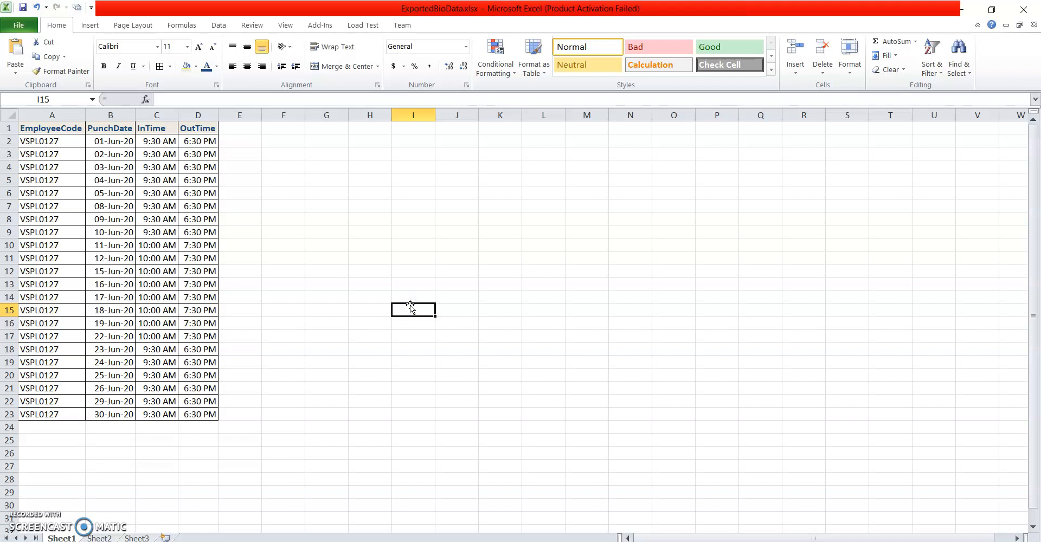
left_click(80, 141)
left_click(112, 142)
double_click(157, 141)
left_click(299, 158)
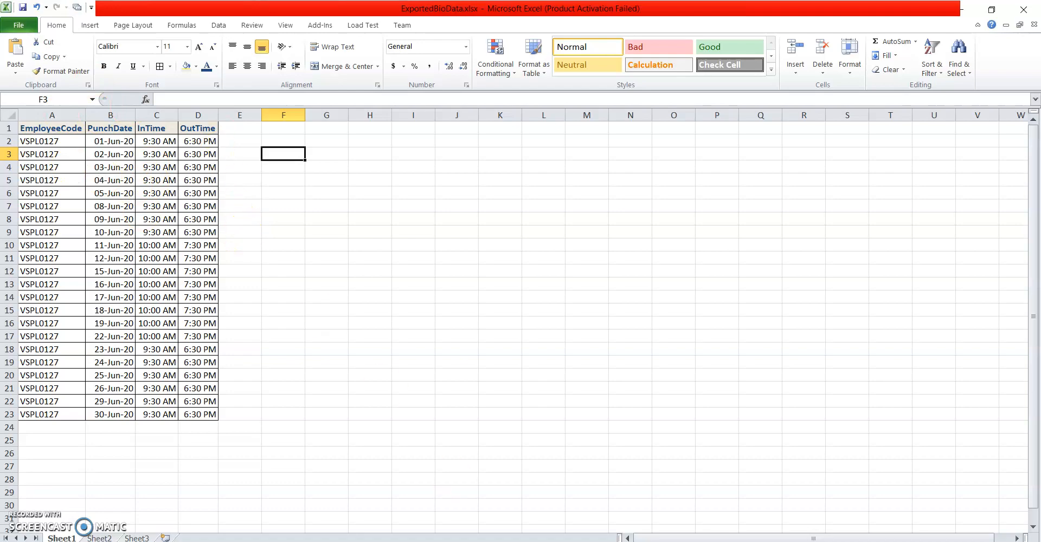
- Back in the browser form, name the task "Excel Source Gate-1" and choose Excel as the import file type
left_click(271, 541)
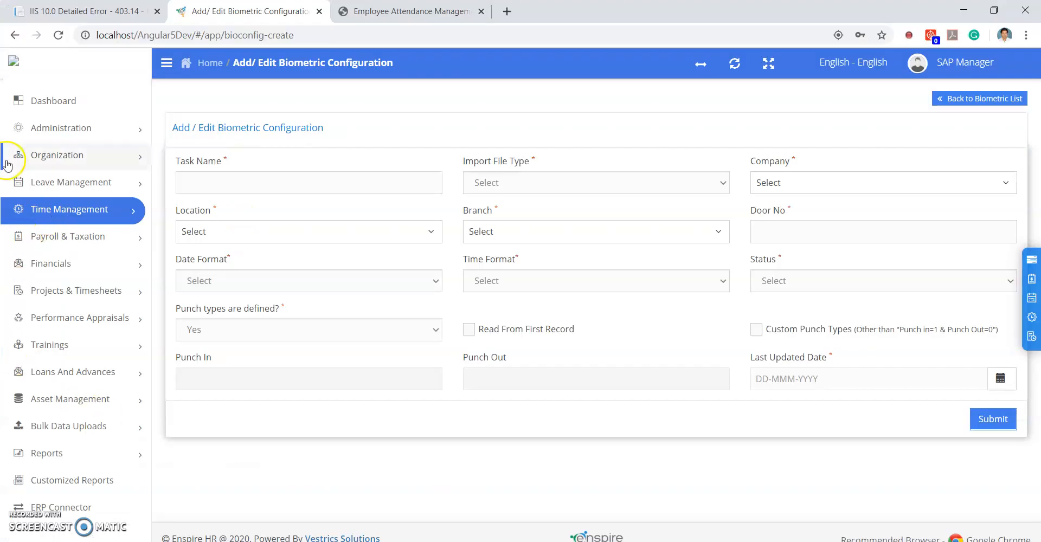
left_click(236, 178)
type("Excel Source Gate-1")
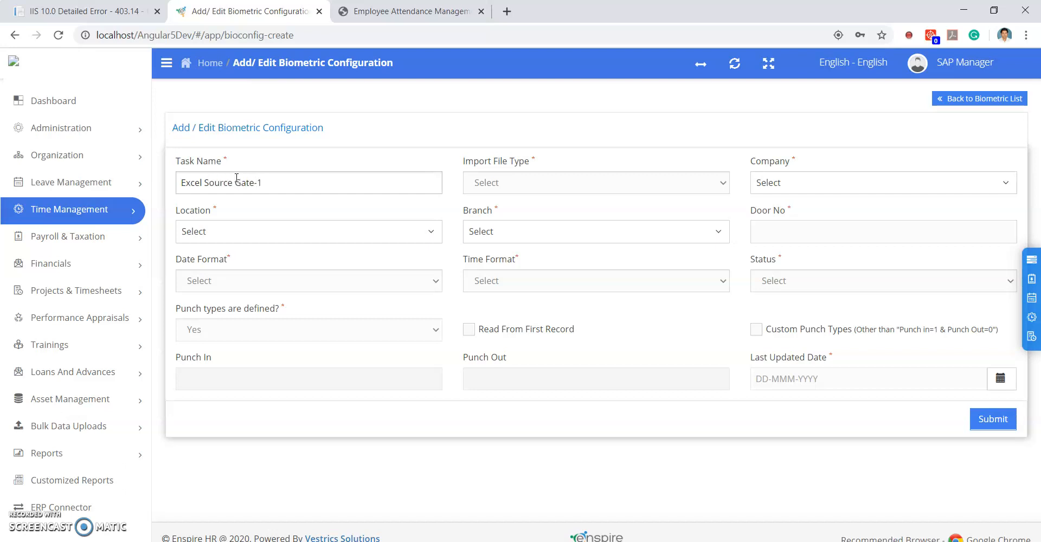
left_click(525, 179)
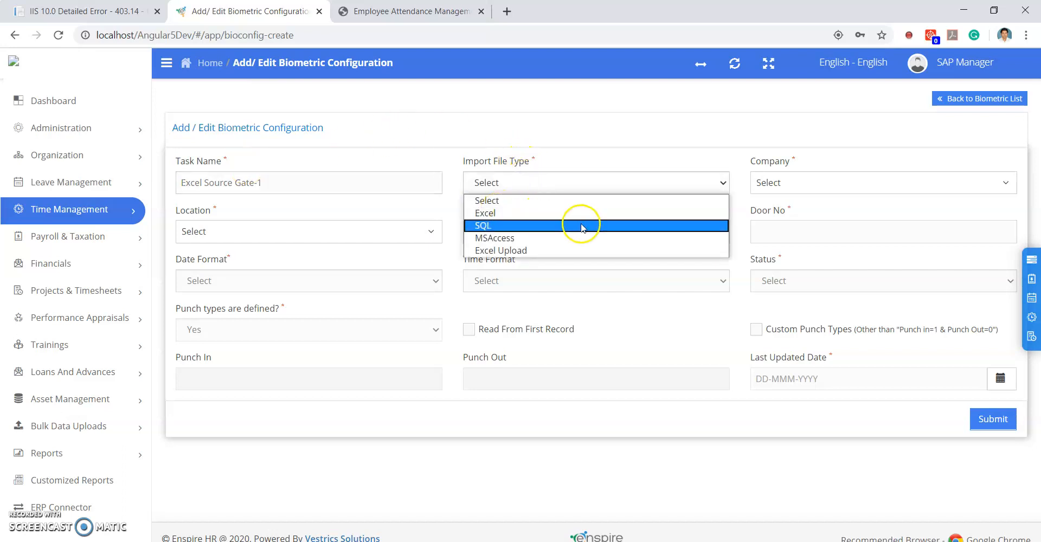
left_click(510, 219)
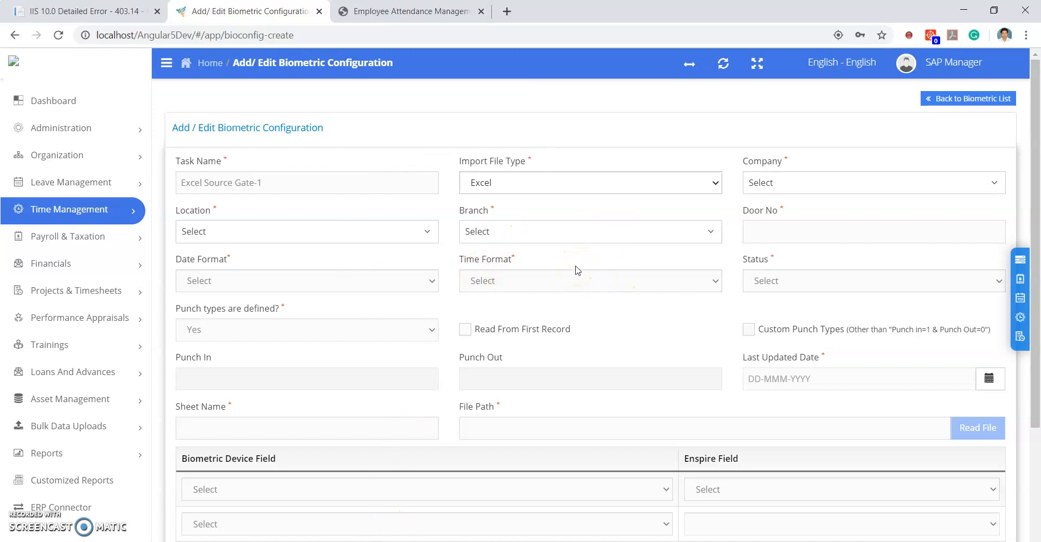
- Set the file path of the Excel source to E:\2020\BioData\Biodata.xlsx
left_click(517, 425)
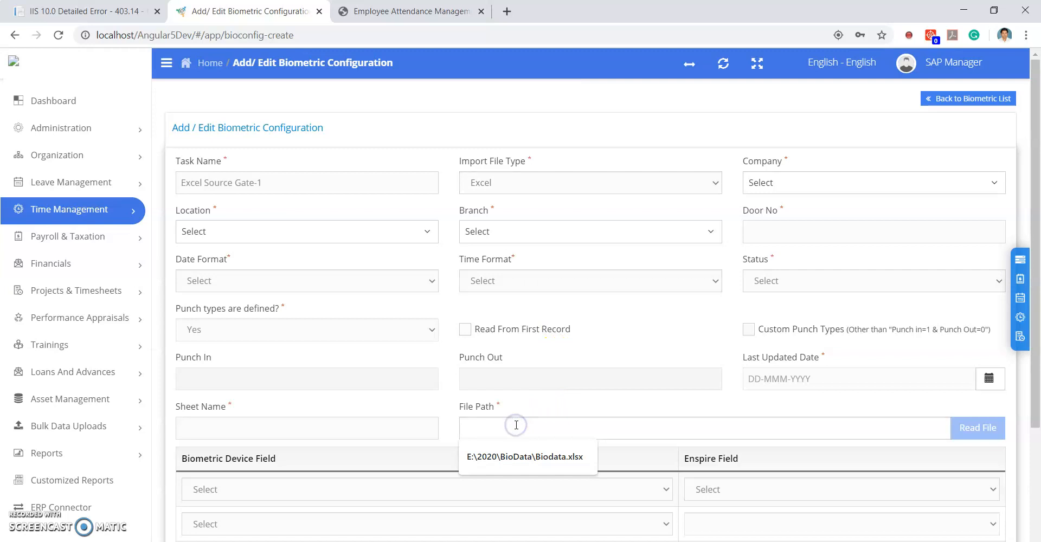
left_click(523, 456)
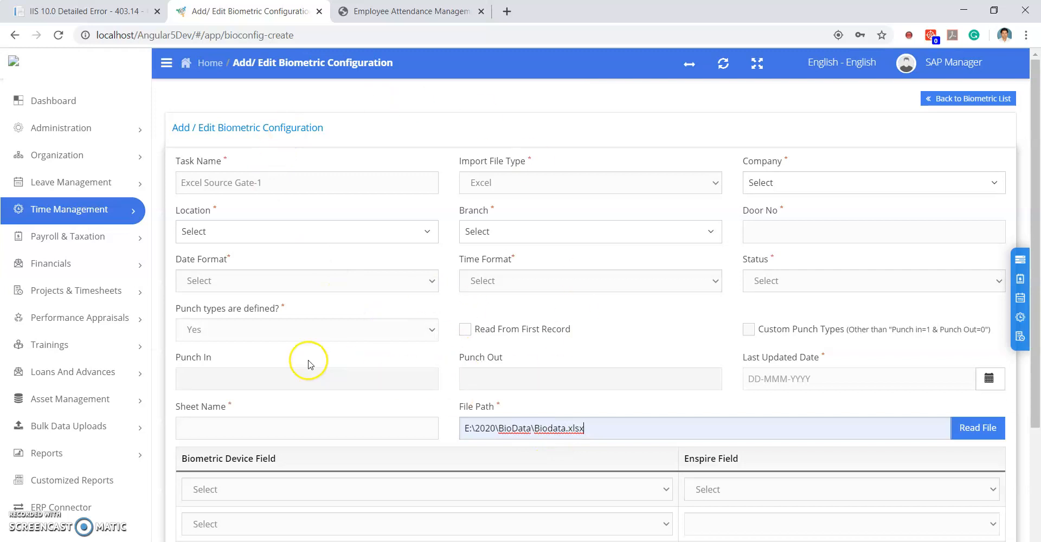
left_click_drag(590, 428, 466, 423)
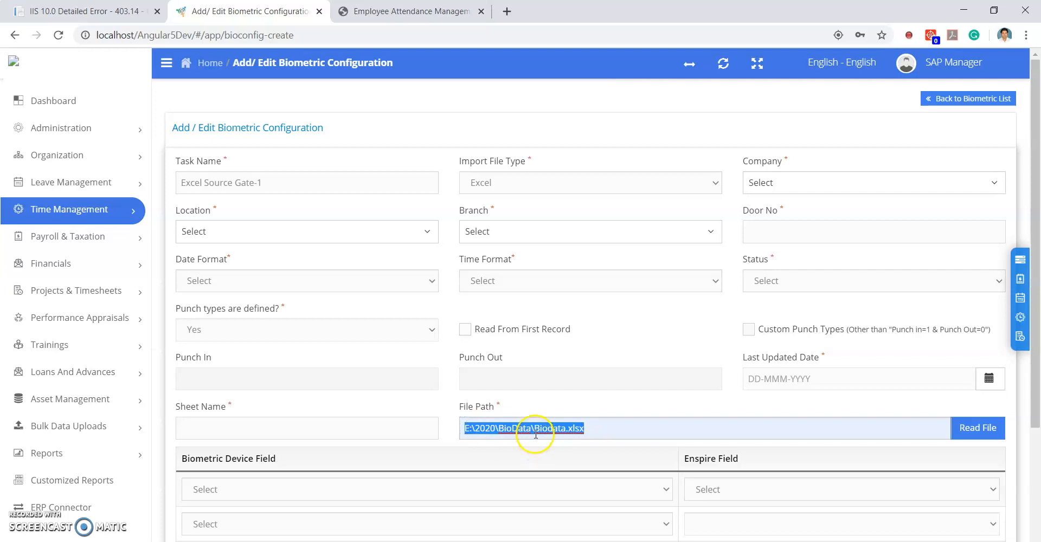
double_click(562, 432)
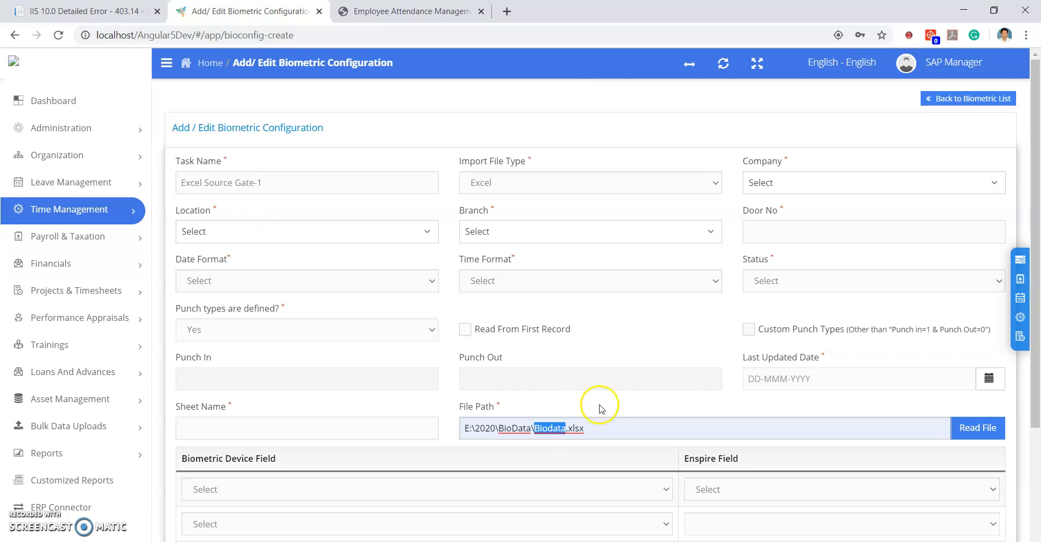
left_click(597, 426)
- Assign the configuration to company Vestrics Solutions Pvt Ltd, location India, branch Begumpet - Development center, and door number 1
left_click(805, 185)
left_click(792, 248)
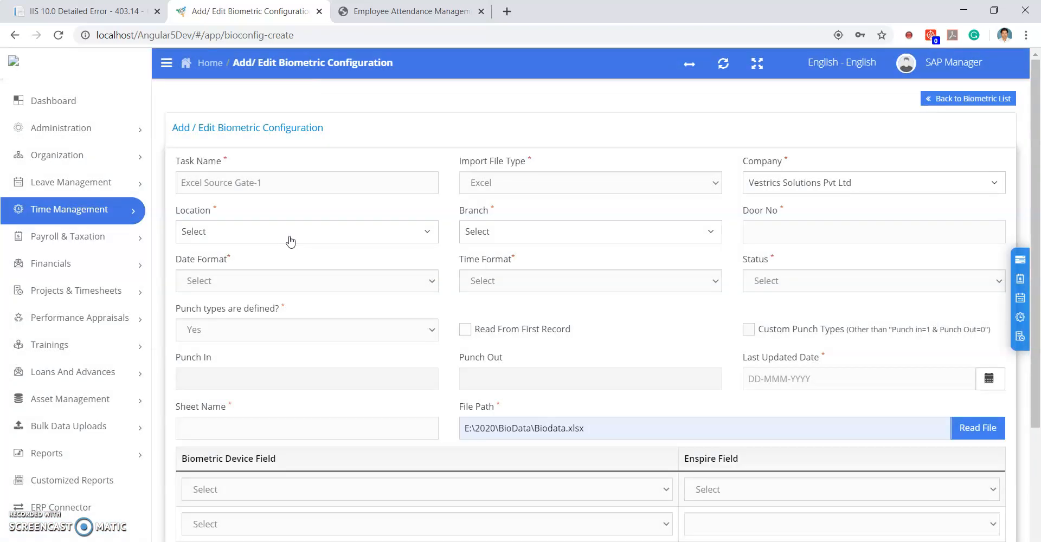
left_click(289, 236)
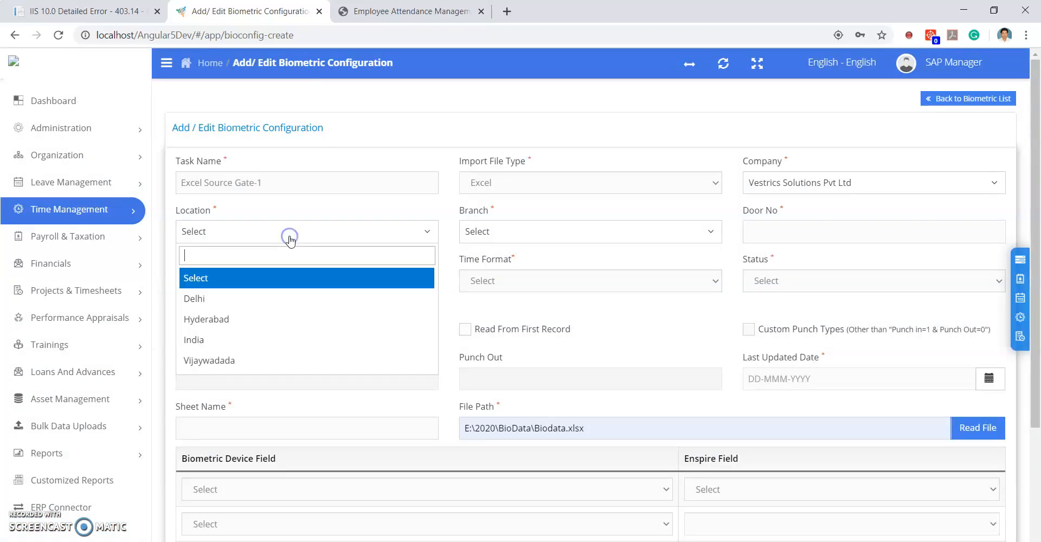
left_click(217, 337)
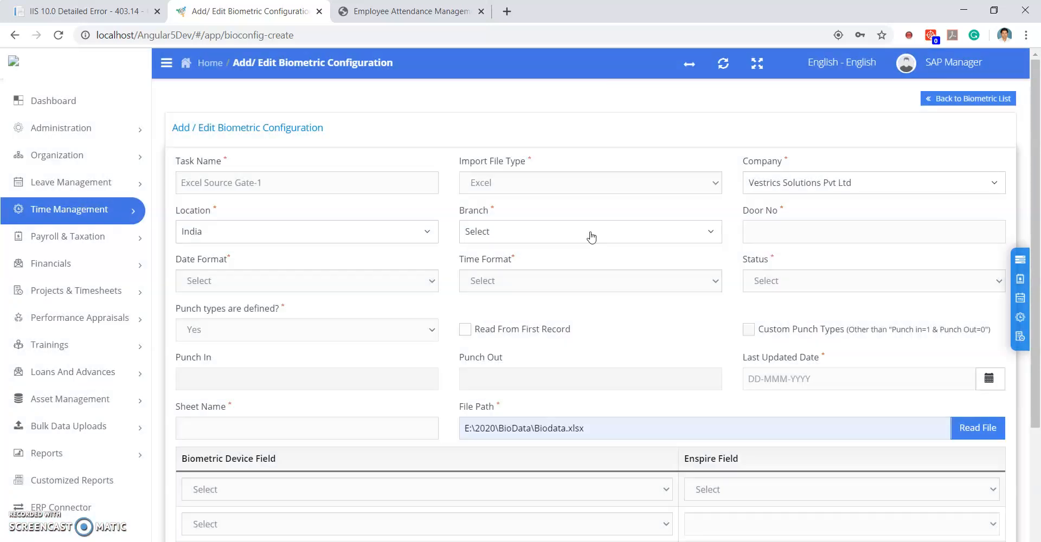
left_click(591, 235)
left_click(562, 296)
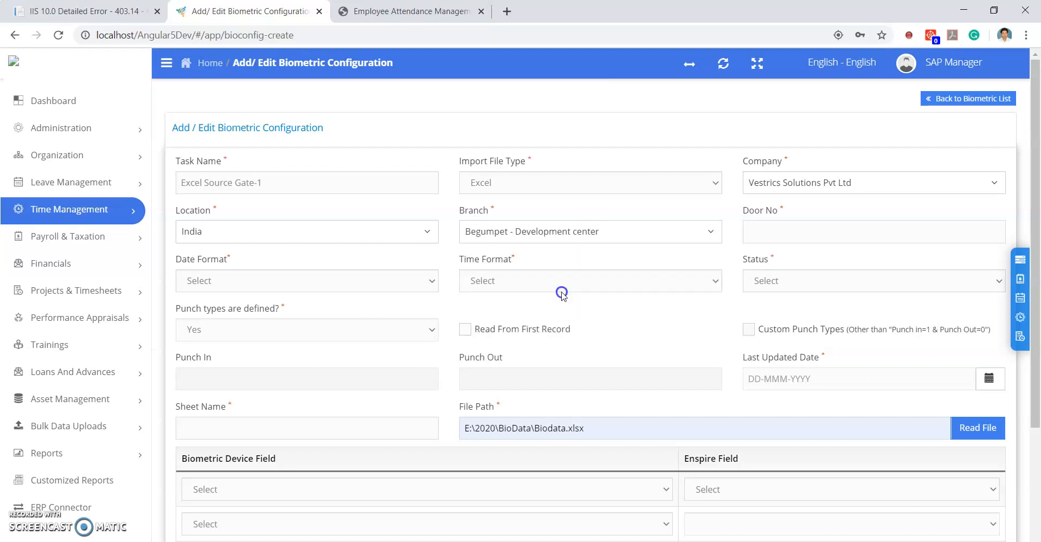
left_click(770, 240)
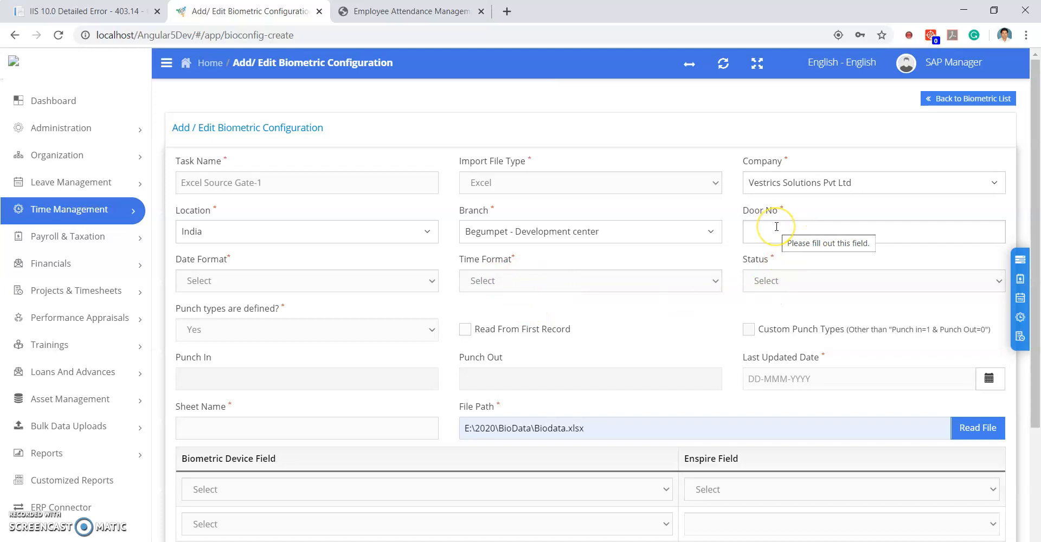
type("1")
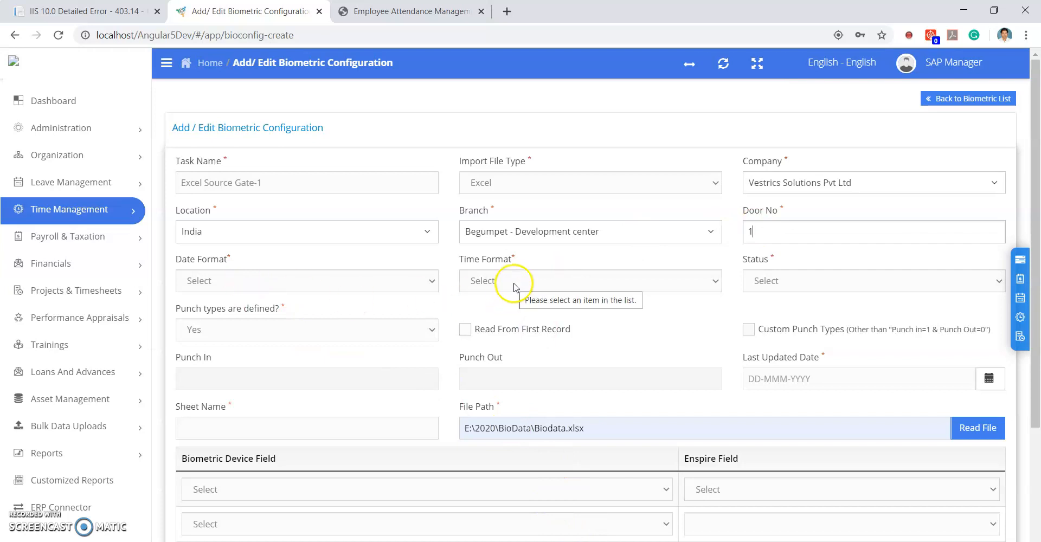
- Check the punch data in the Excel workbook, and set the form's date format to dd-MMM-yy and time format to 12 Hours
left_click(705, 541)
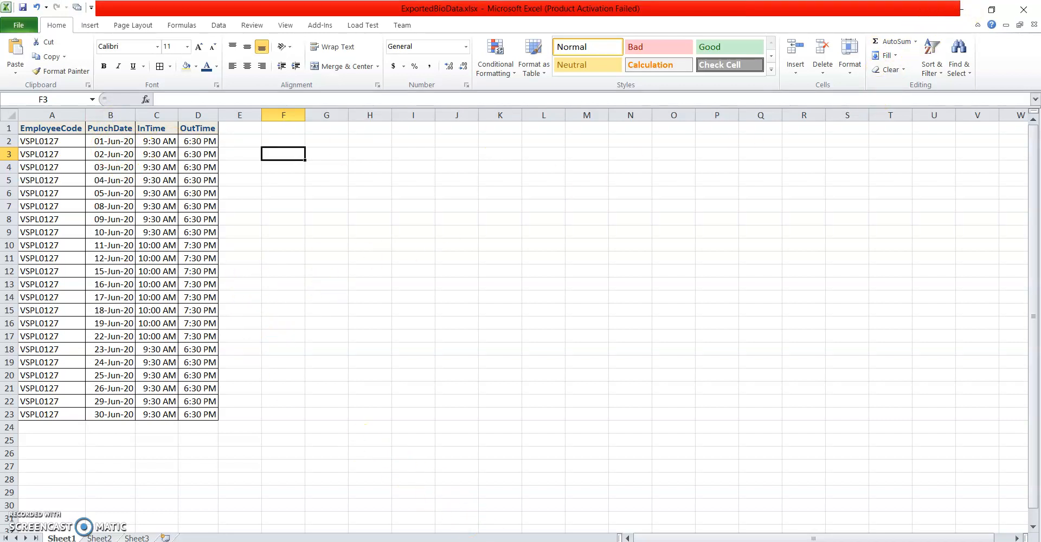
left_click(380, 541)
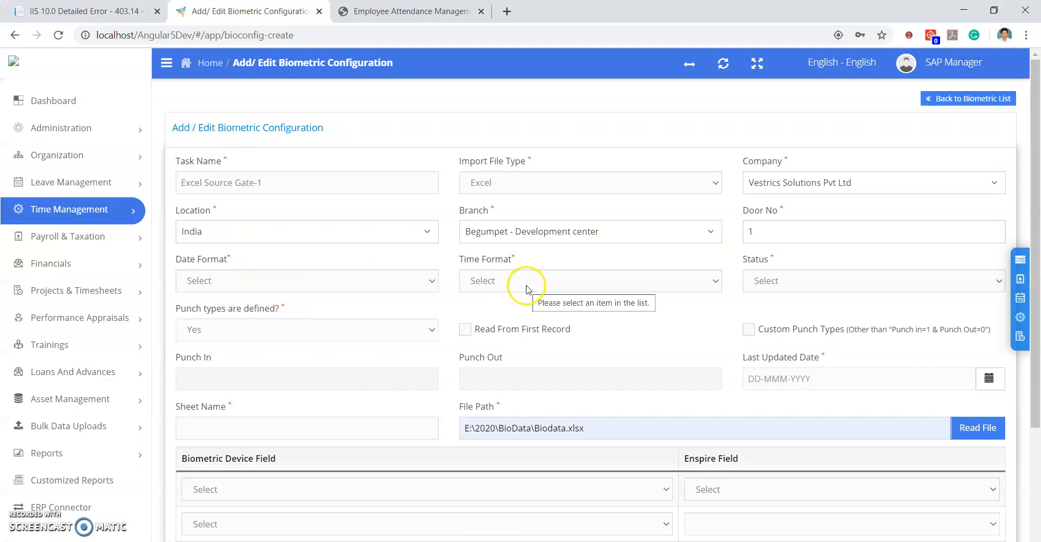
left_click(376, 281)
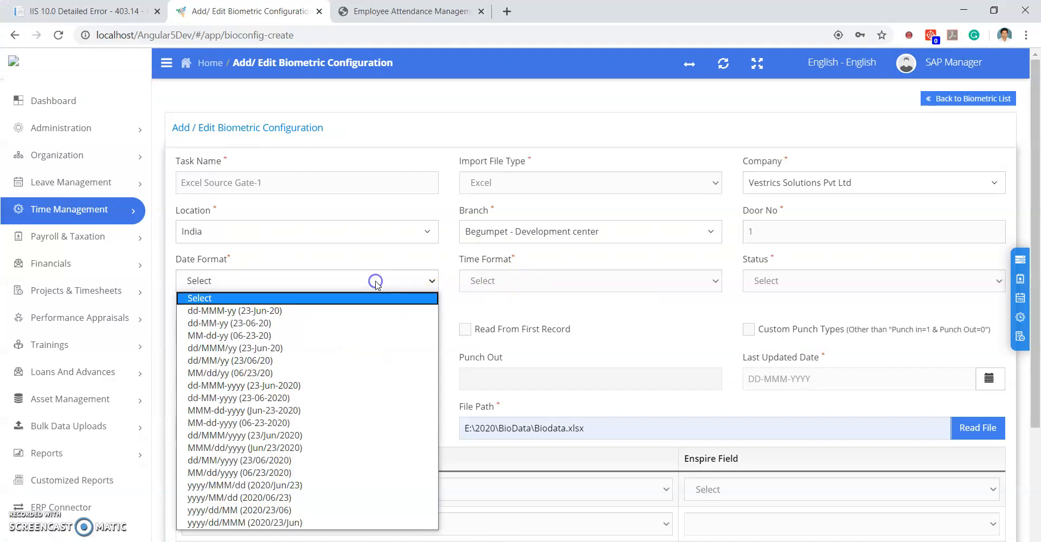
left_click(345, 310)
left_click(500, 281)
left_click(492, 310)
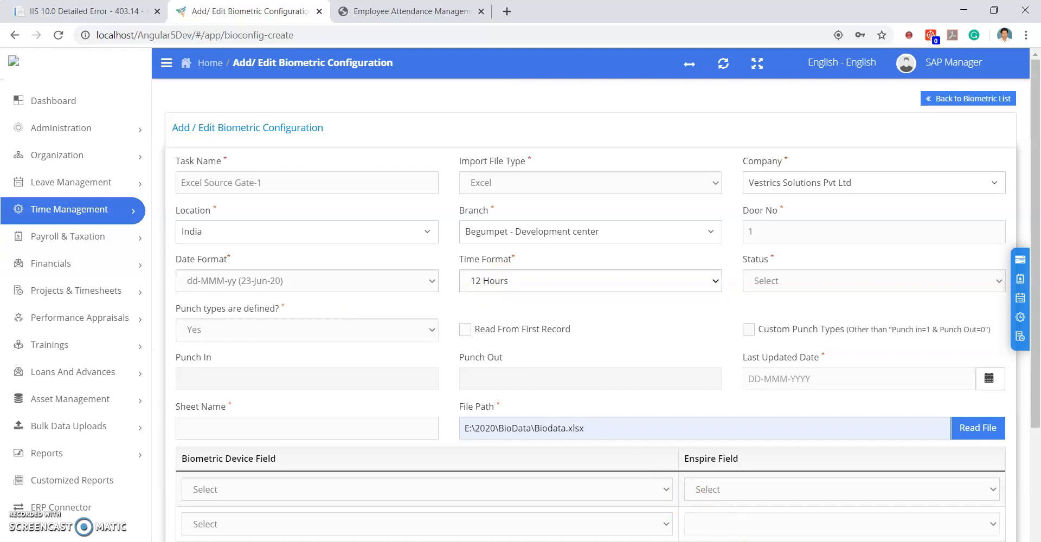
- Recheck the exported punch data in Excel and set the configuration's status to Active in the browser form
left_click(744, 541)
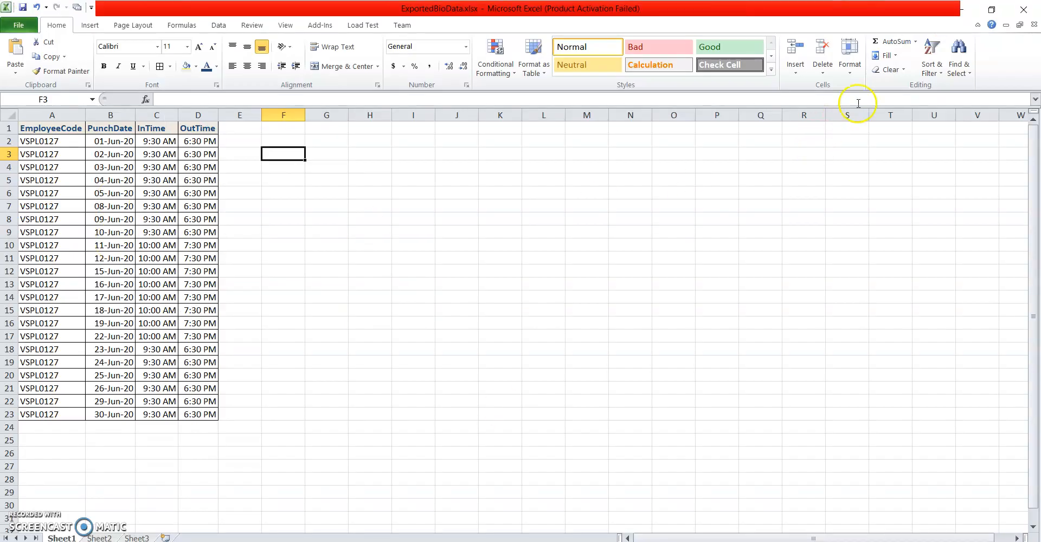
left_click(958, 9)
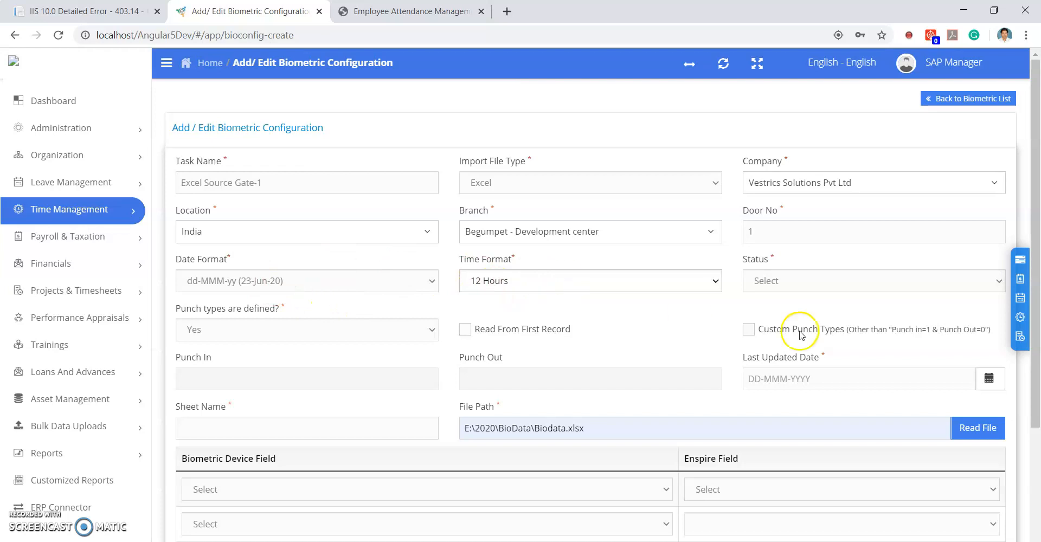
left_click(844, 289)
left_click(819, 307)
- Review the question of whether punch types are defined against the InTime, OutTime and PunchDate columns of the exported Excel workbook
scroll(821, 313, "down", 3)
left_click_drag(177, 173, 274, 177)
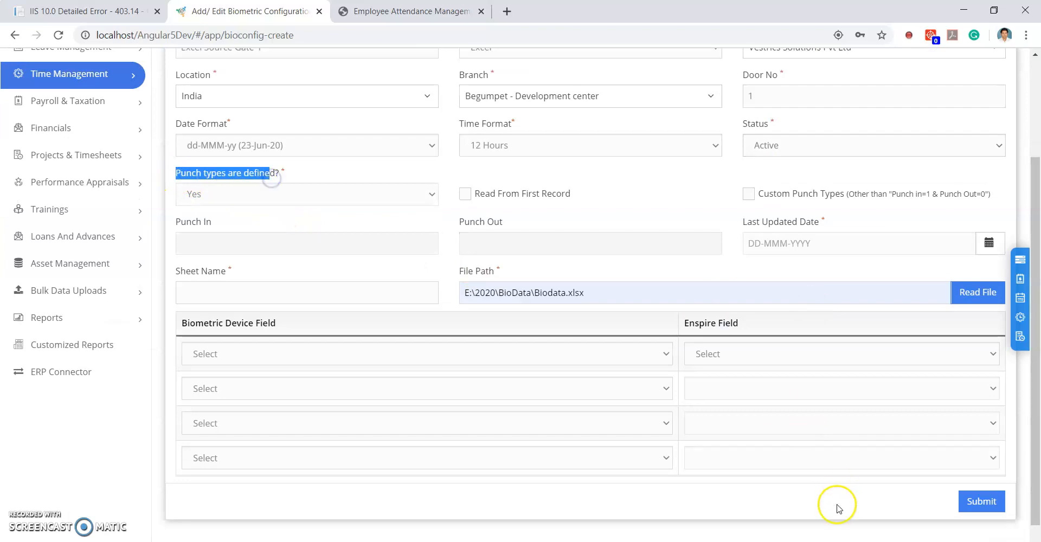
key("alt+Tab")
left_click(356, 374)
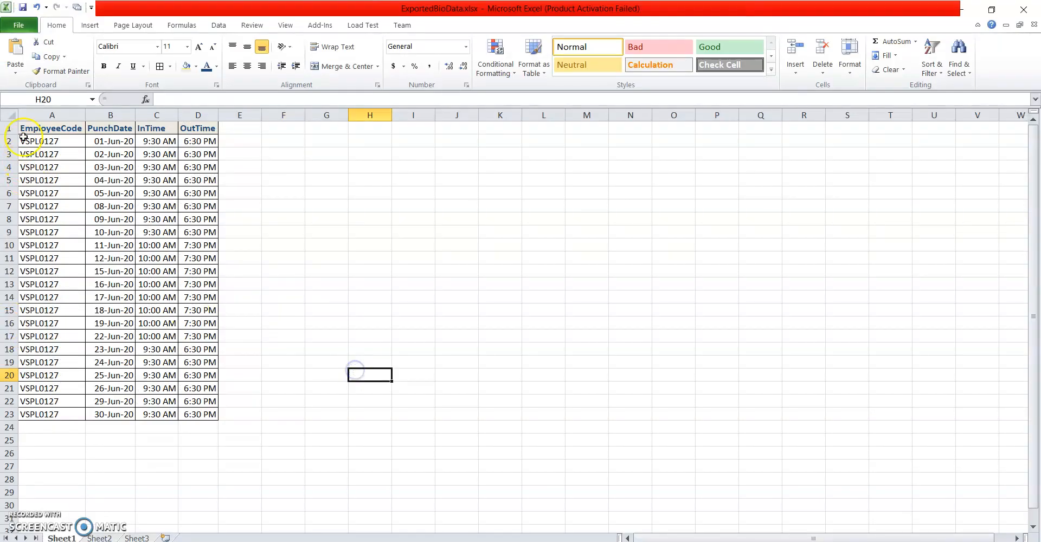
left_click(148, 111)
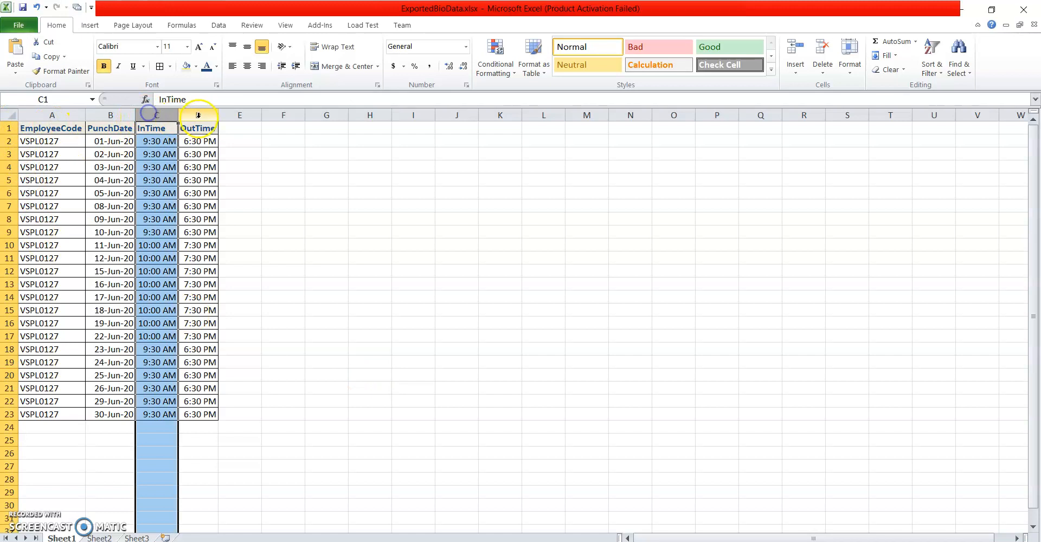
left_click(200, 113)
left_click(283, 245)
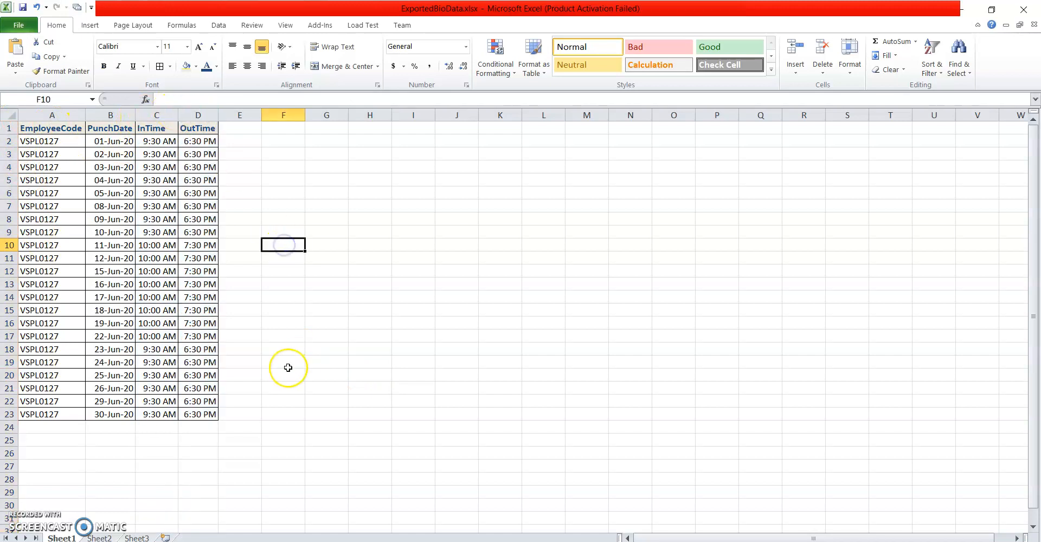
left_click(119, 140)
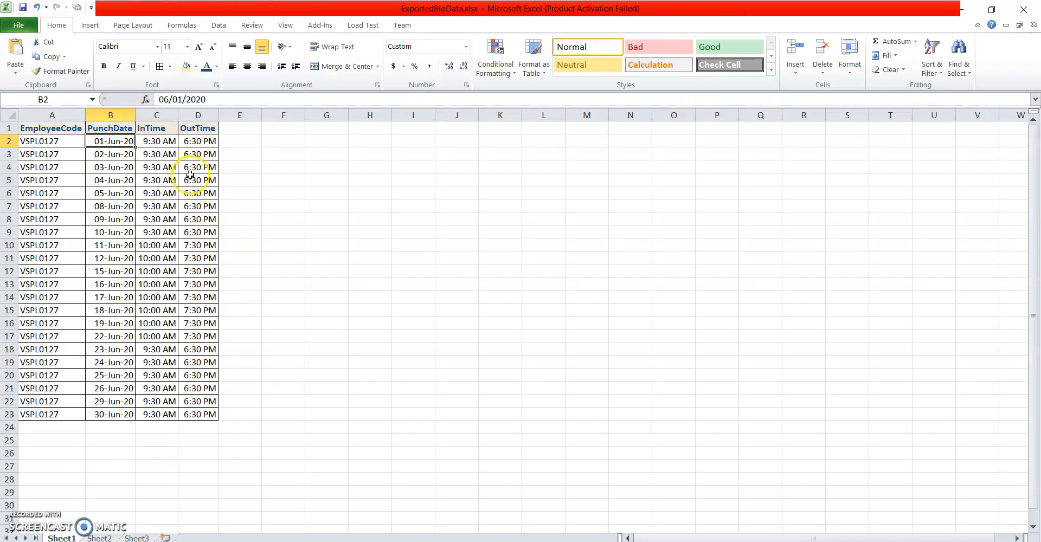
left_click(520, 541)
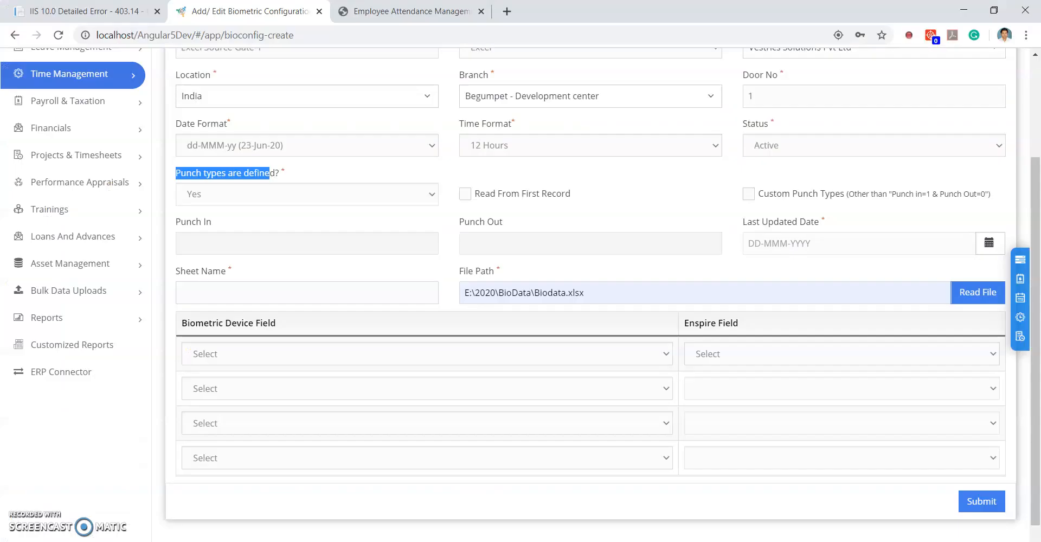
left_click(466, 196)
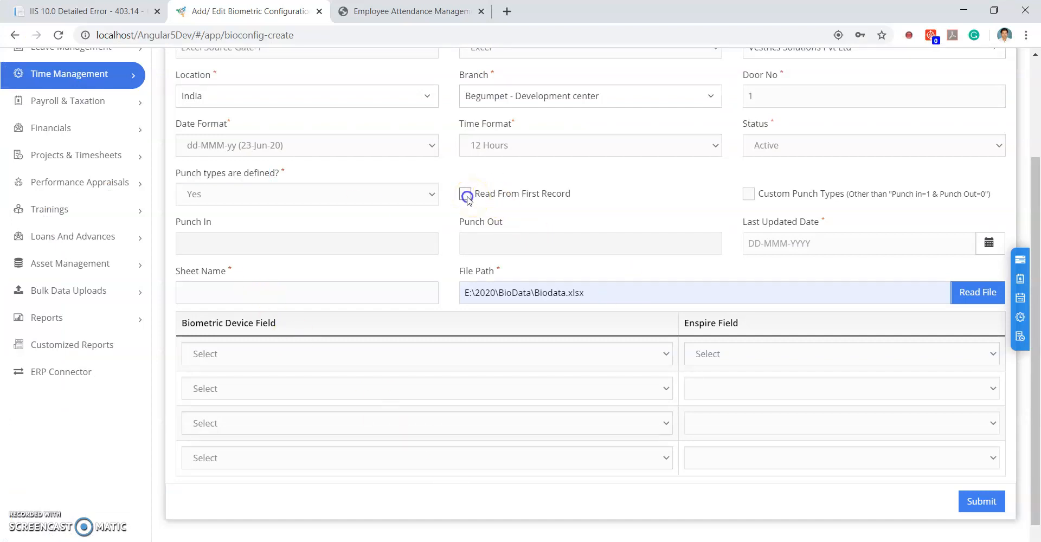
left_click(695, 498)
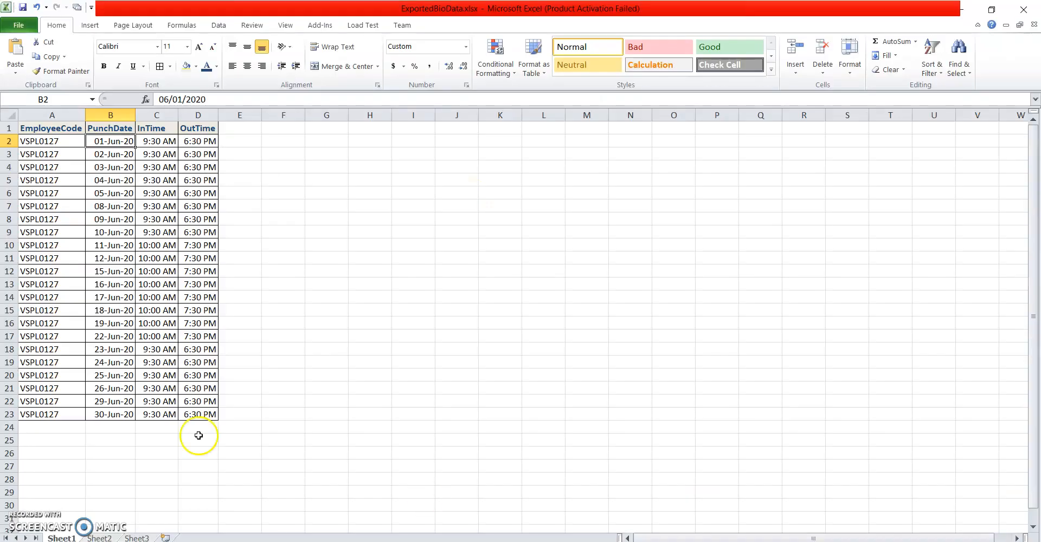
double_click(405, 347)
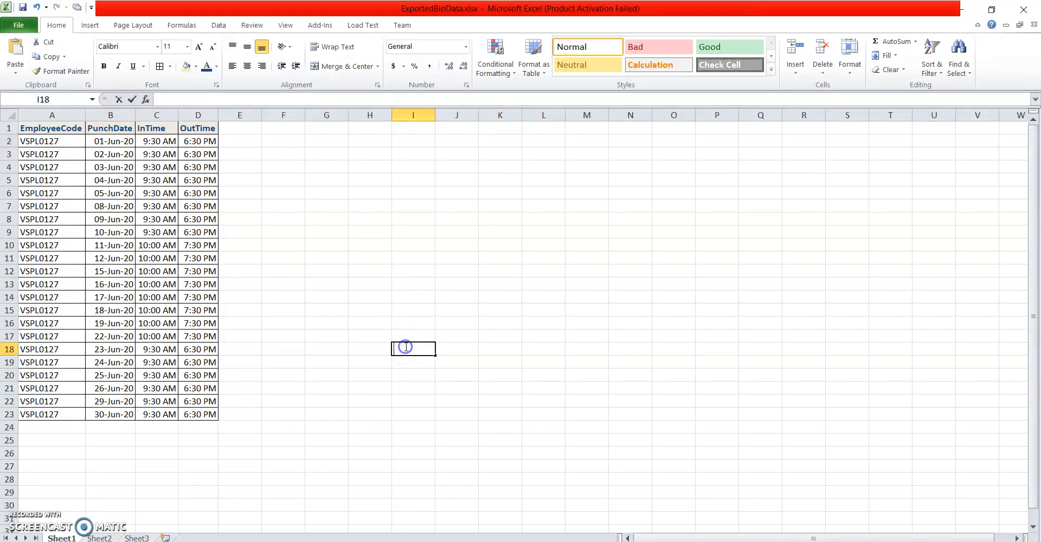
left_click(9, 141)
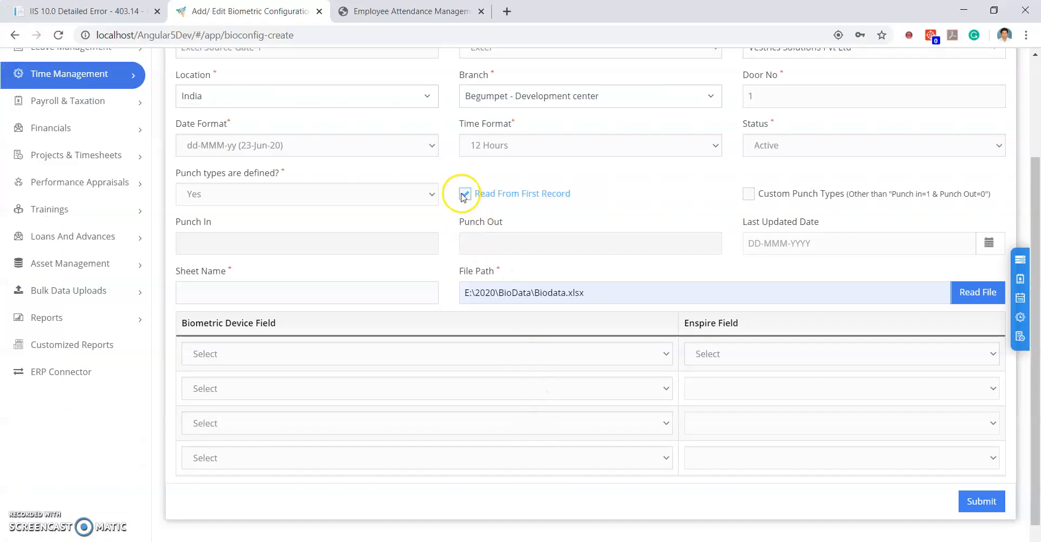
left_click(464, 195)
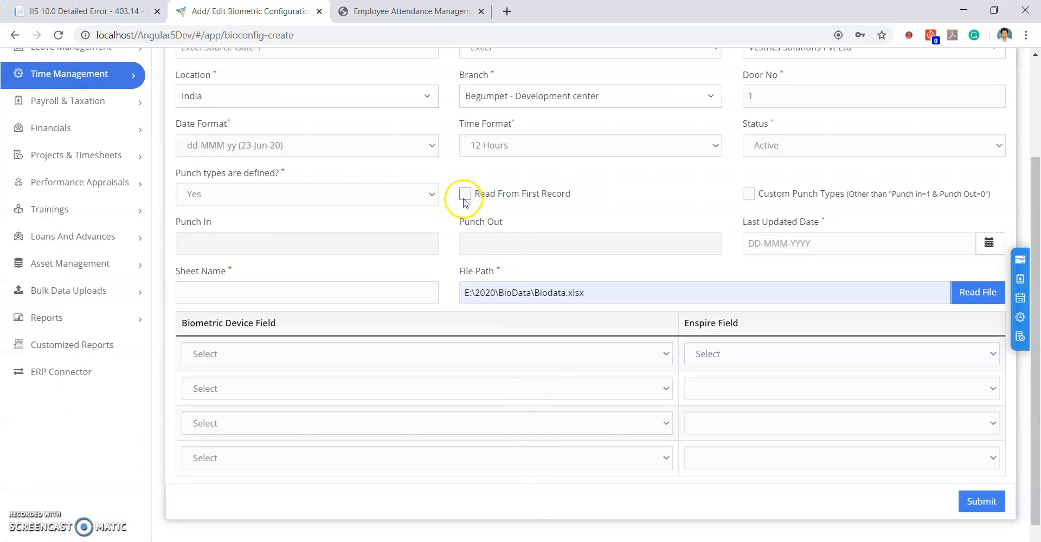
- Examine individual punch records by date and the header row in the Excel workbook to judge where reading should start
left_click(699, 541)
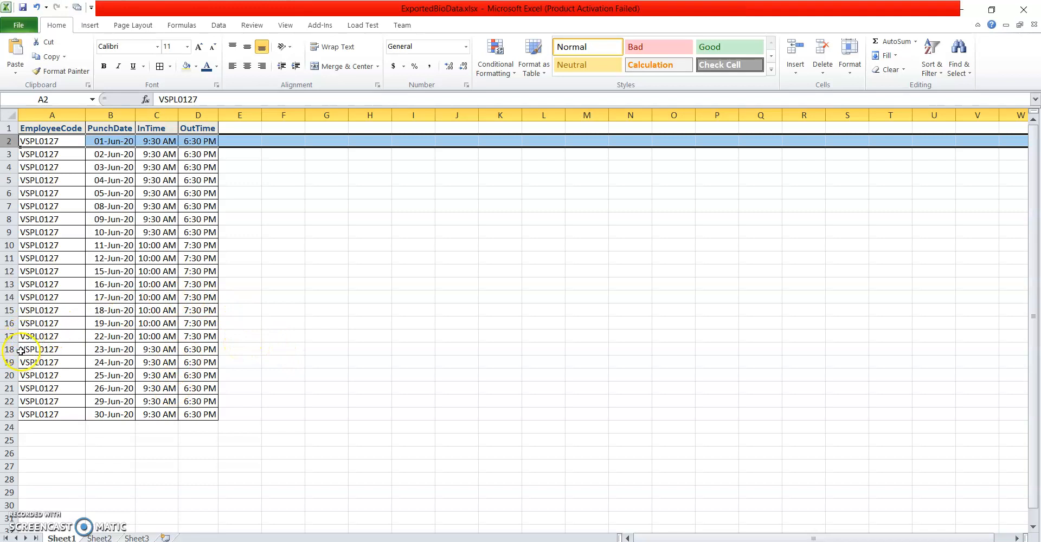
left_click(10, 323)
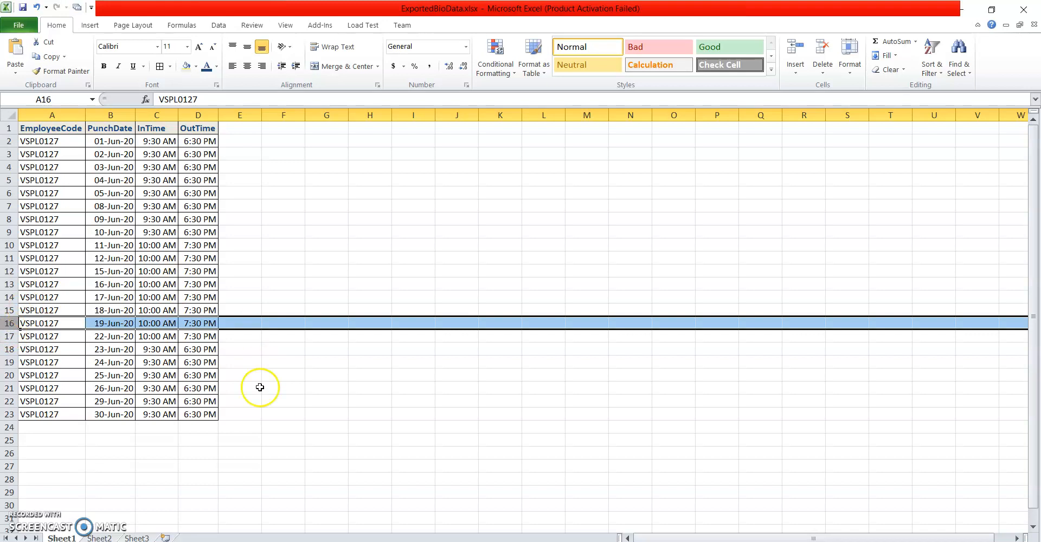
left_click(114, 332)
double_click(114, 332)
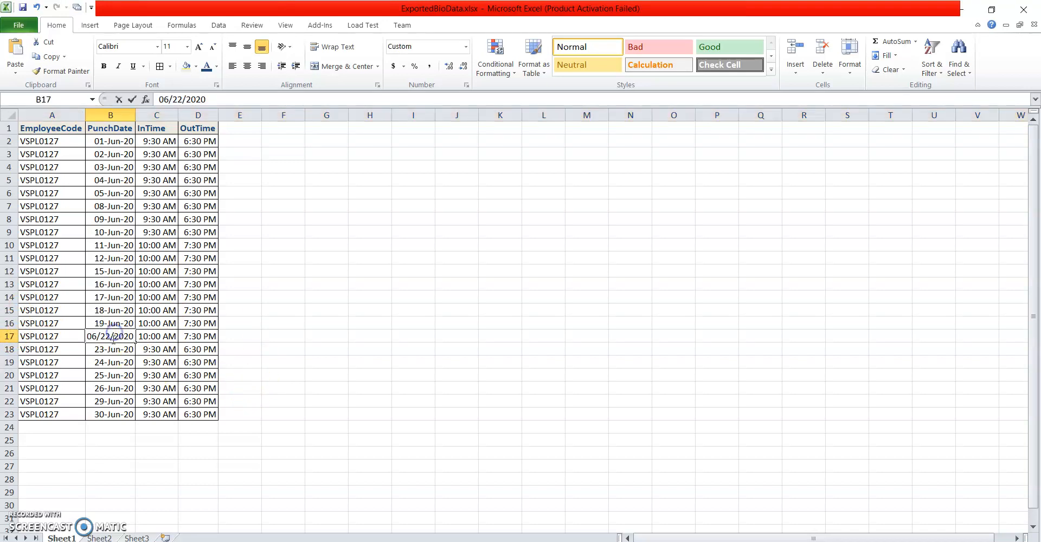
key("alt+Tab")
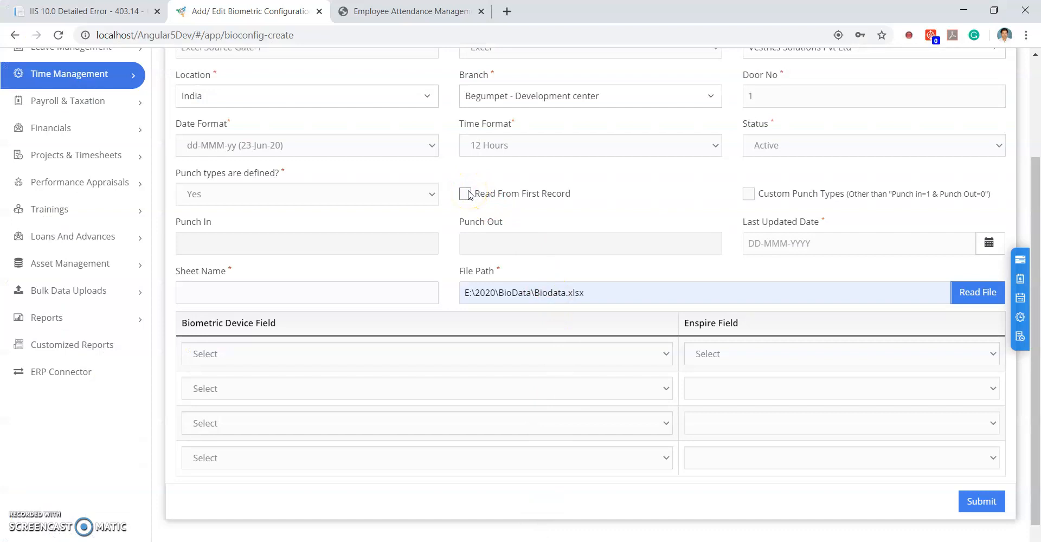
key("alt+Tab")
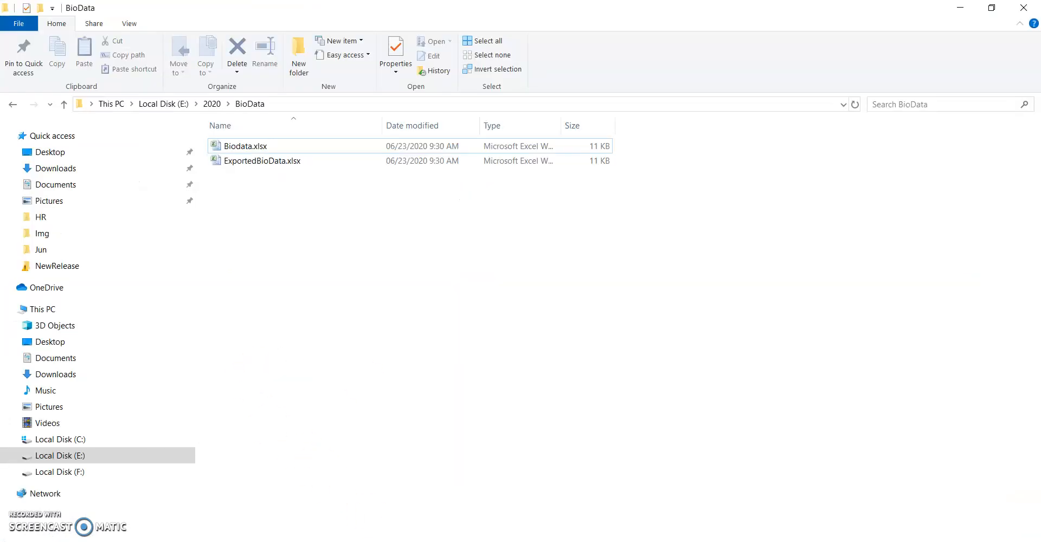
key("alt+Tab")
key("alt+Tab")
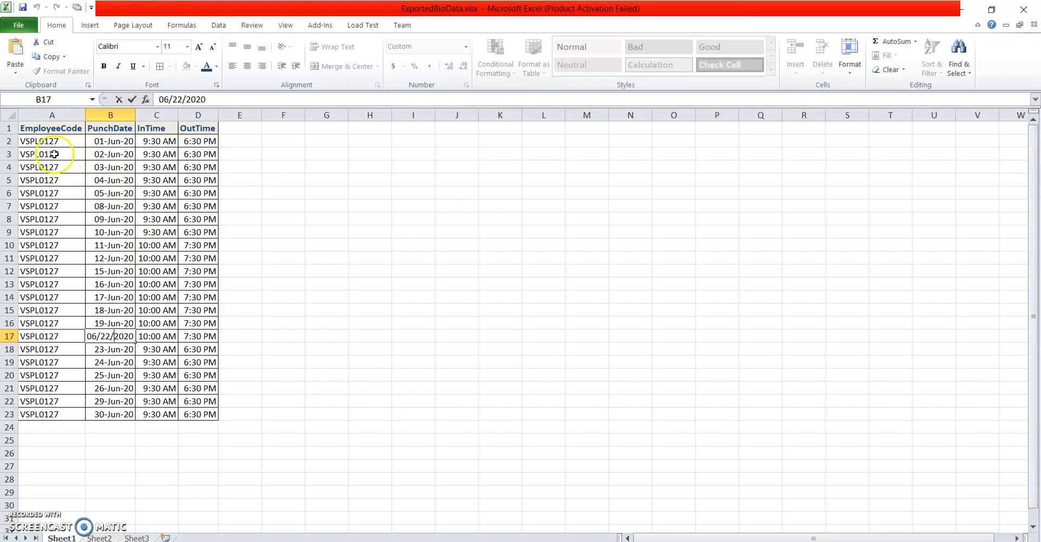
left_click(9, 128)
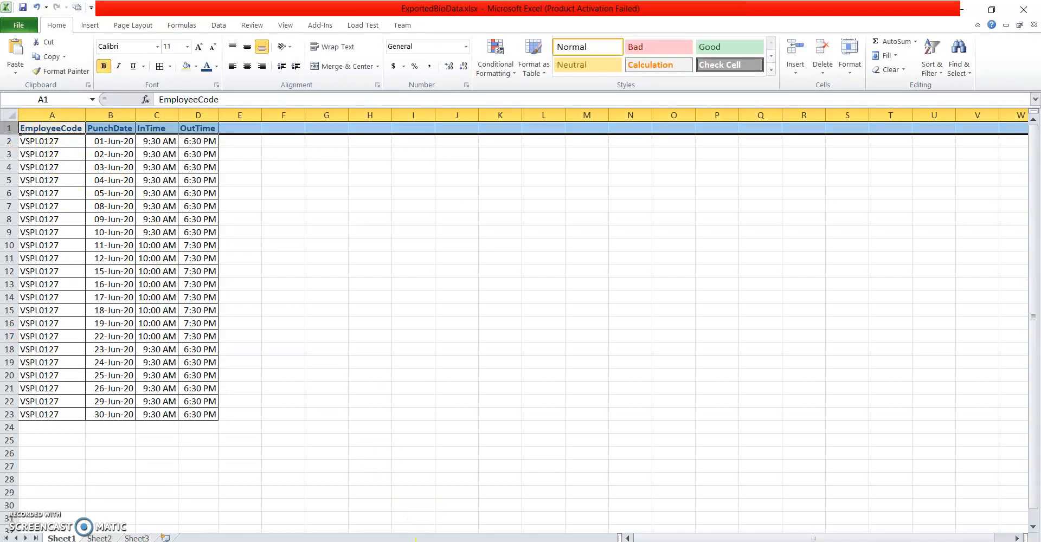
key("alt+Tab")
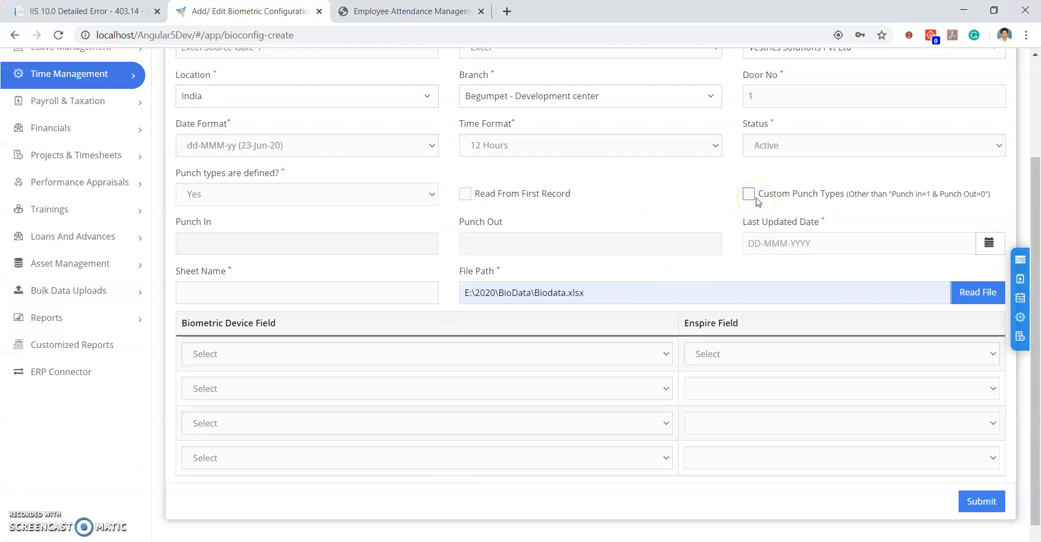
- Check the InTime and OutTime columns in Excel to decide whether the Custom Punch Types option is needed
key("alt+Tab")
left_click(277, 220)
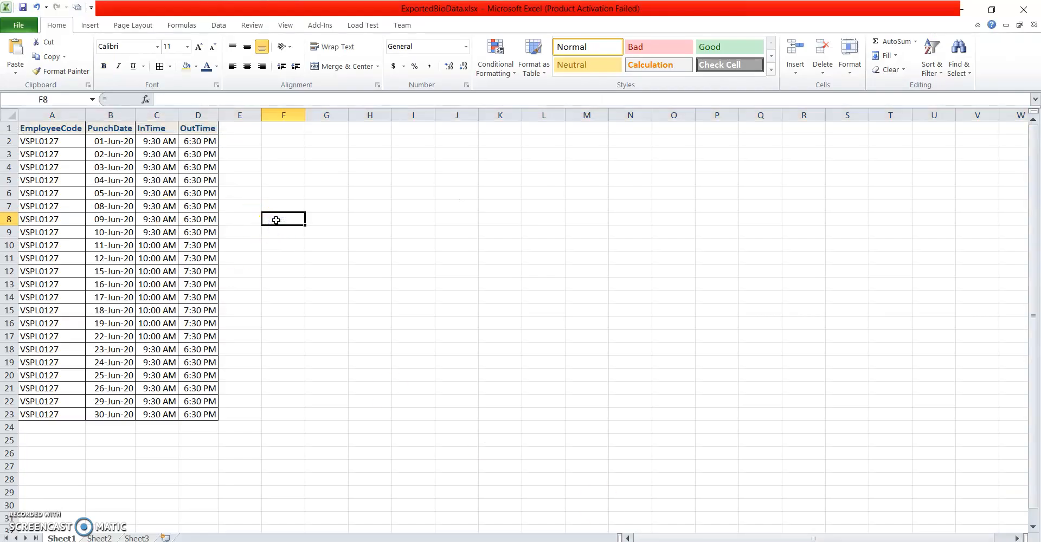
left_click_drag(157, 115, 184, 115)
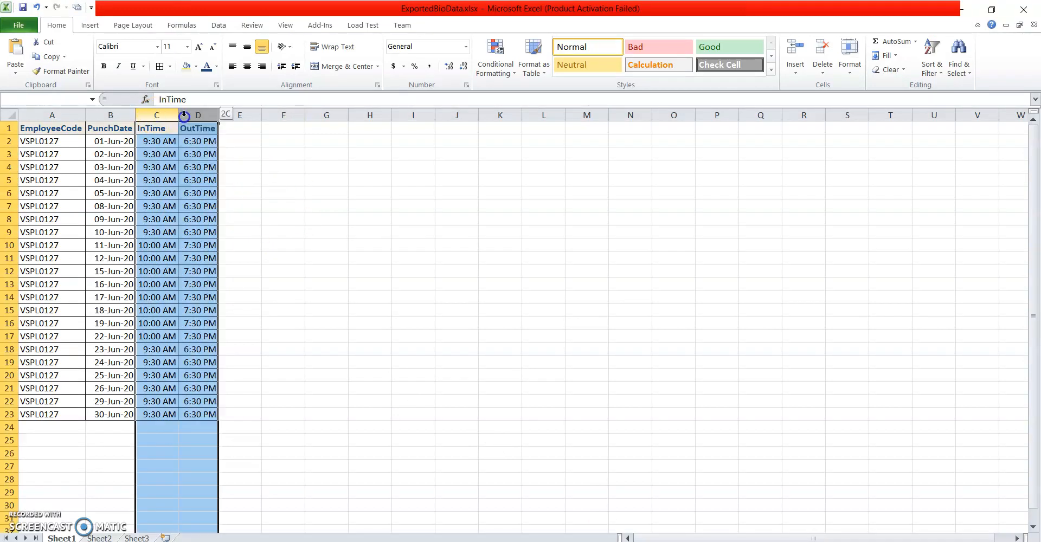
key("alt+Tab")
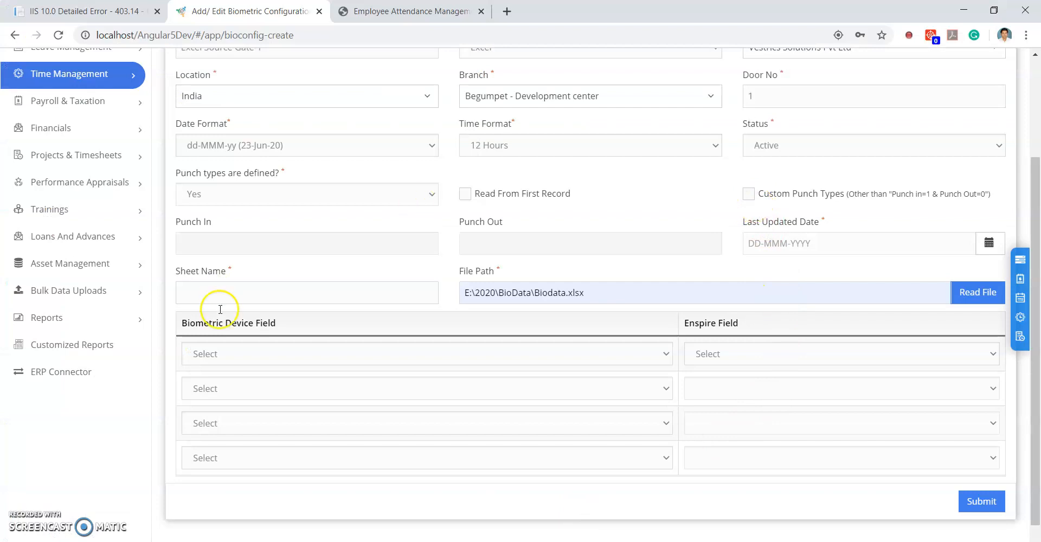
- Set the configuration's sheet name to Sheet1
left_click(208, 293)
type("Sh")
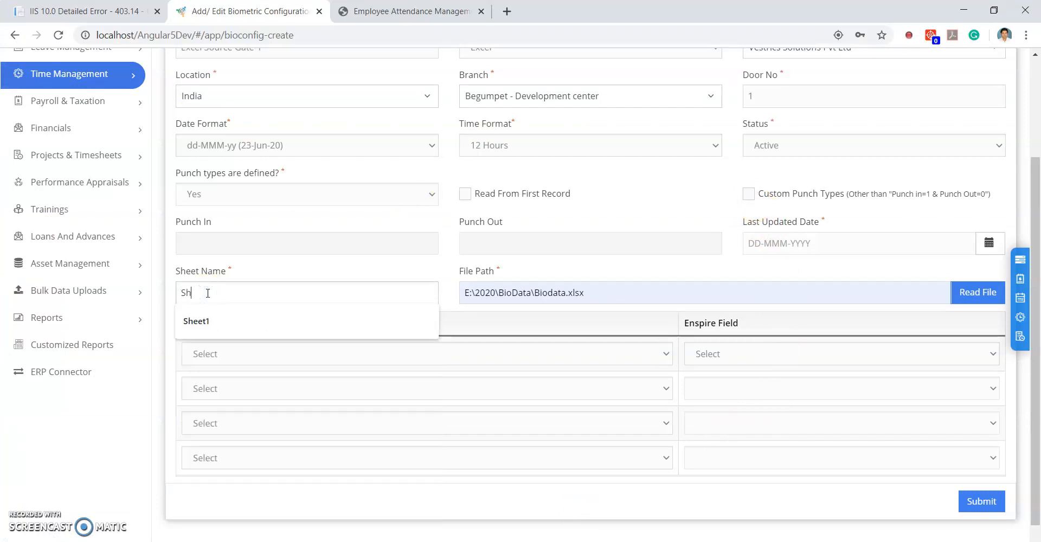
type("ee")
key("Down")
key("Return")
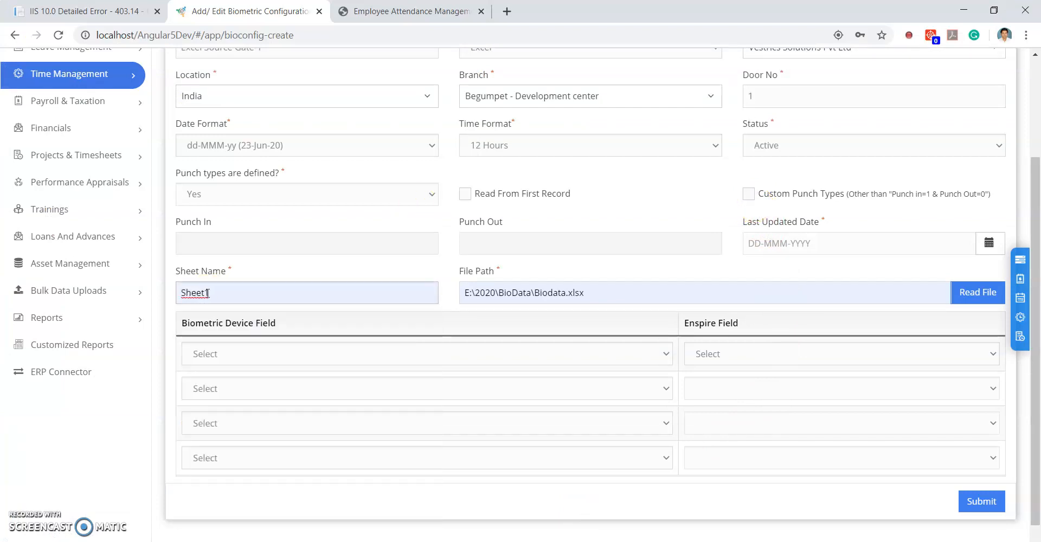
- Compare the configured file path with the open Excel workbook and with Biodata.xlsx in the BioData folder
key("alt+Tab")
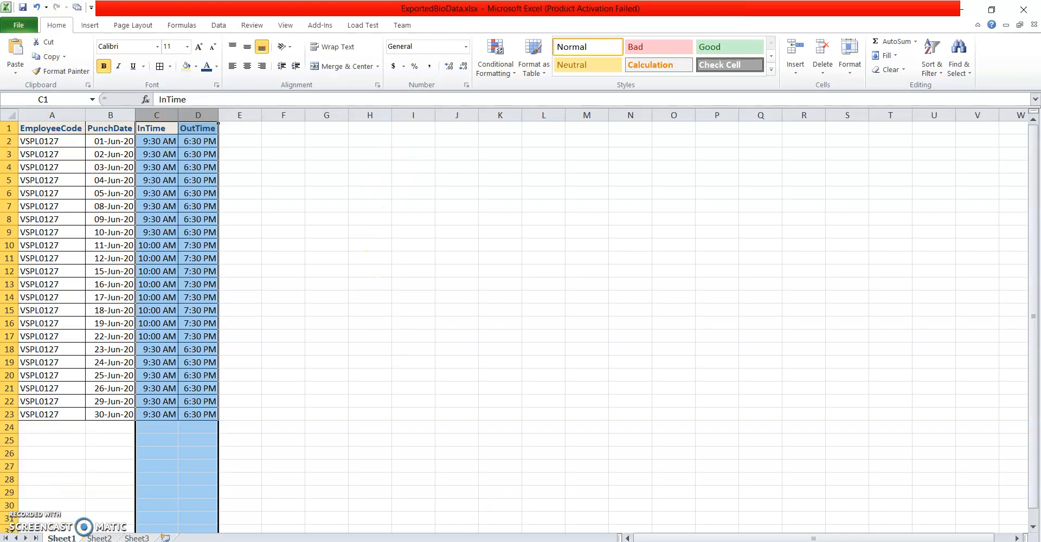
key("alt+Tab")
double_click(601, 291)
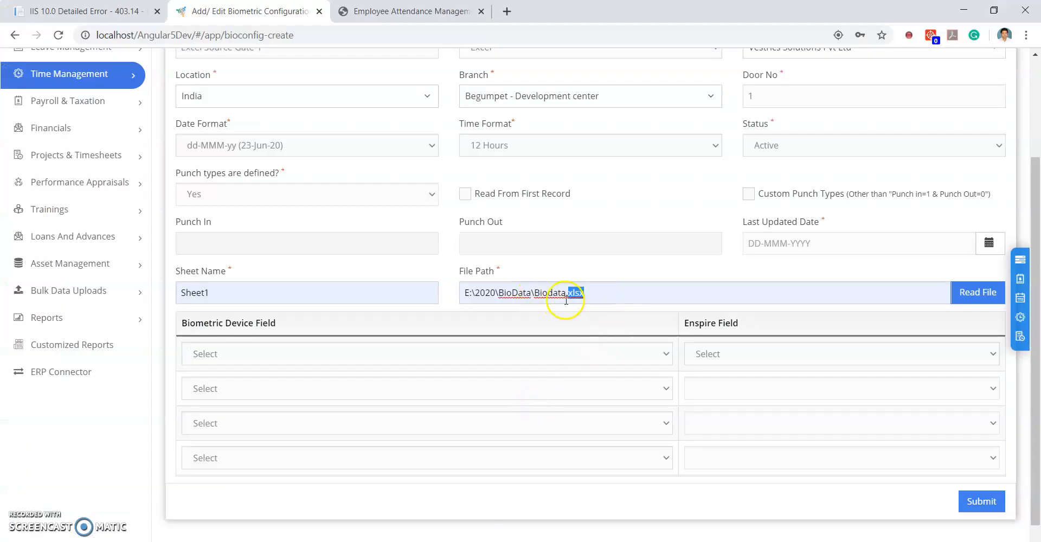
key("alt+Tab")
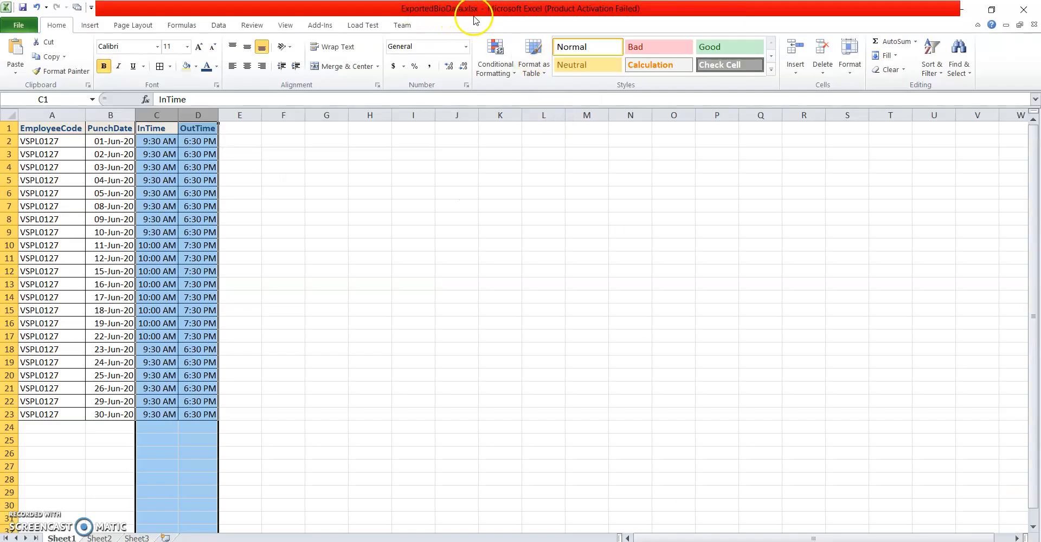
key("alt+Tab")
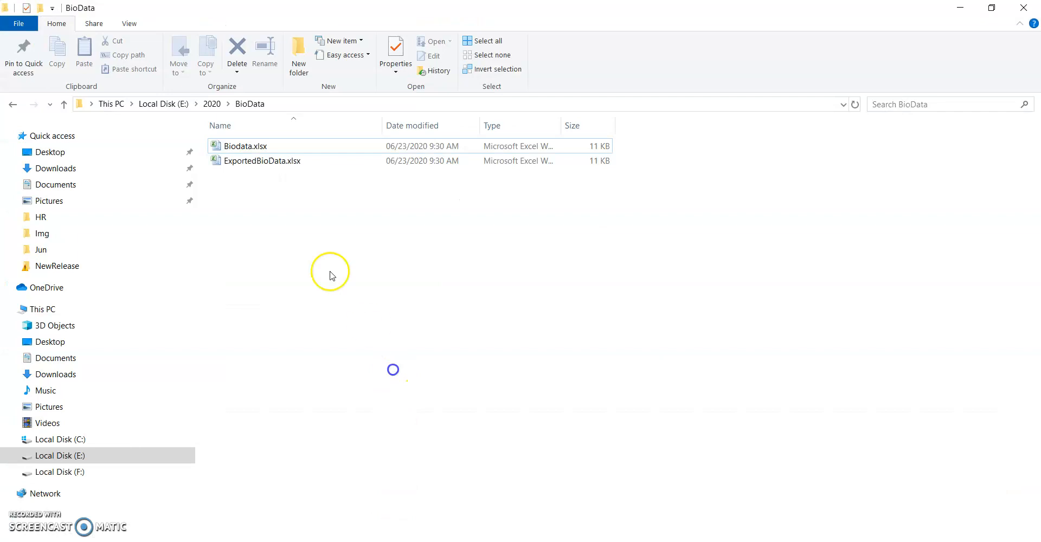
left_click(236, 148)
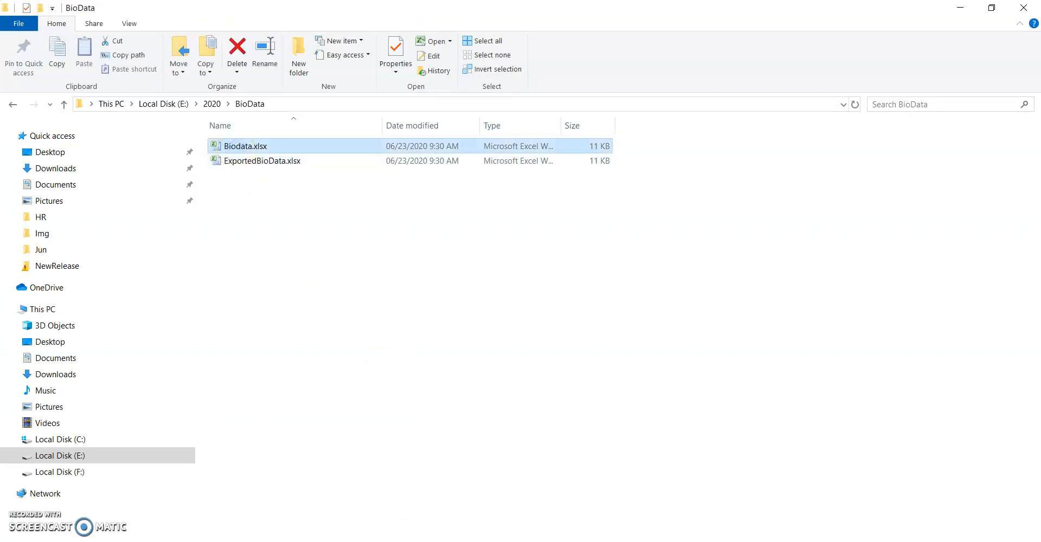
key("alt+Tab")
left_click(606, 269)
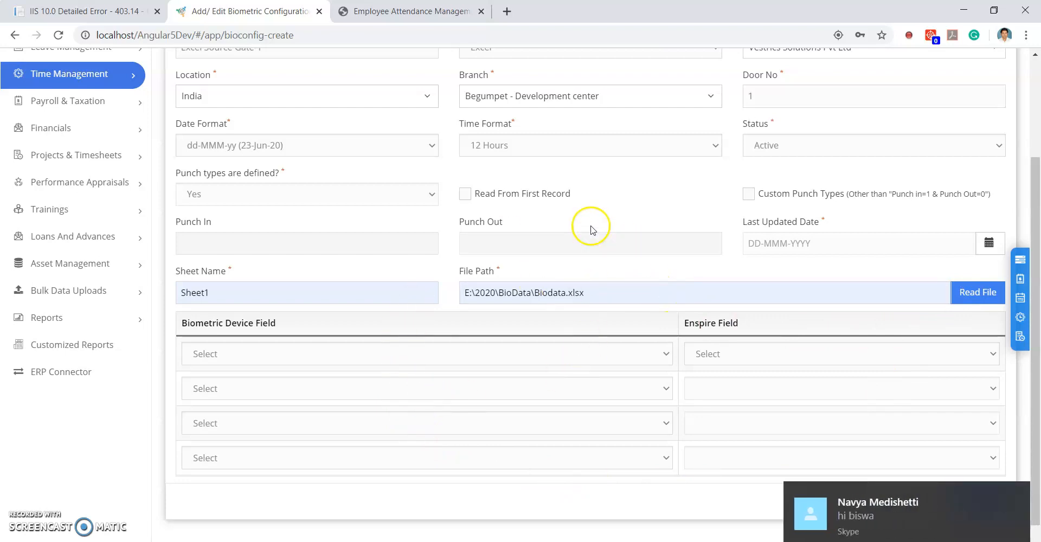
- Read the Biodata.xlsx file into the field mapping table, dismissing the chat notifications that cover the form
left_click(1022, 499)
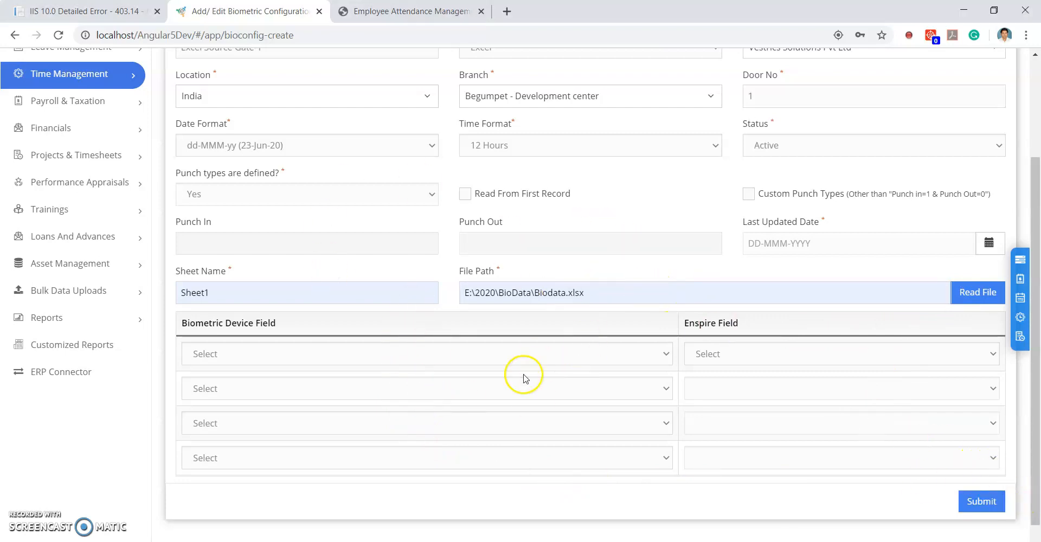
left_click(972, 299)
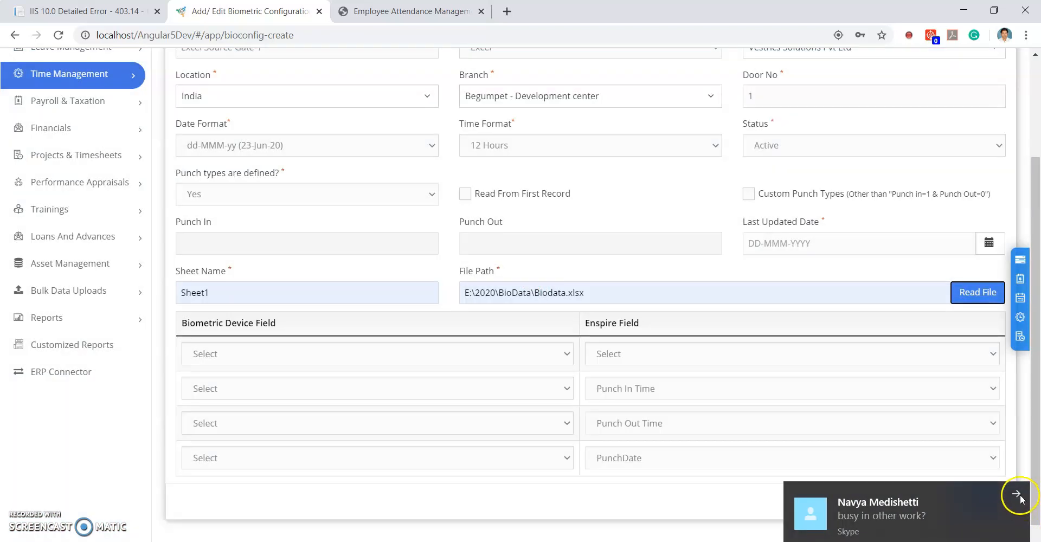
left_click(1015, 493)
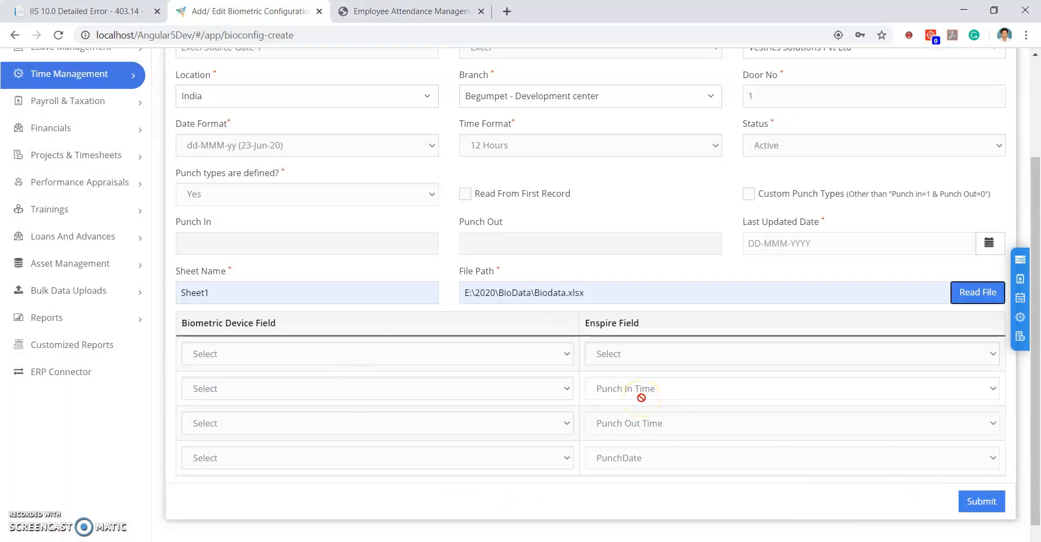
- Examine the Enspire Field and Biometric Device Field options in the mapping table and compare them with the column headers in the Excel workbook
scroll(641, 397, "down", 1)
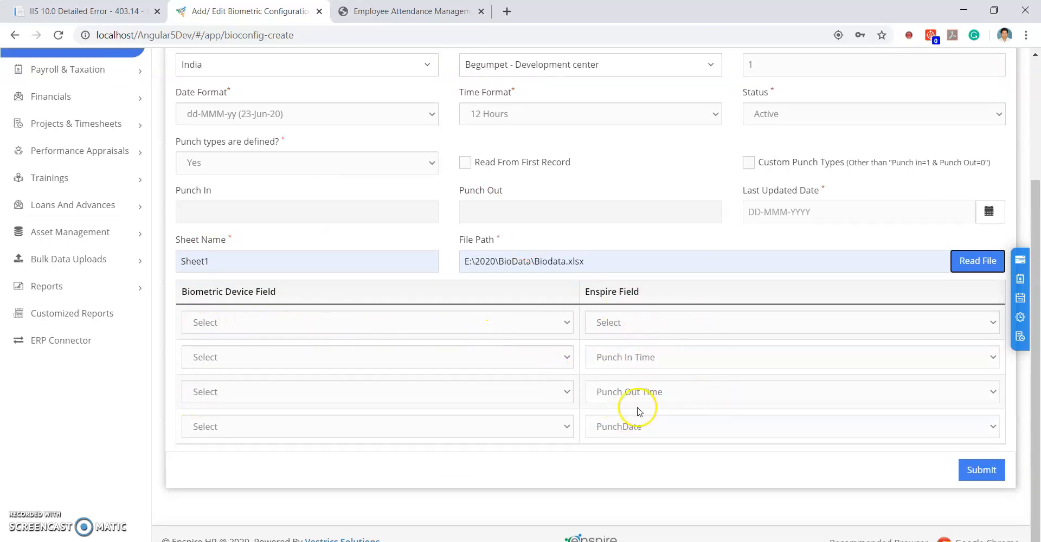
left_click(623, 326)
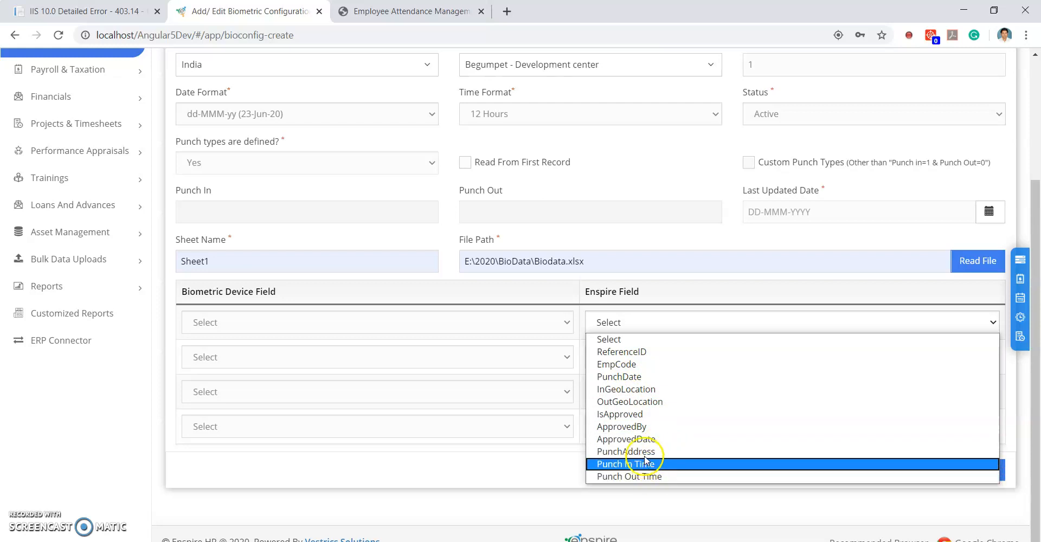
left_click(524, 478)
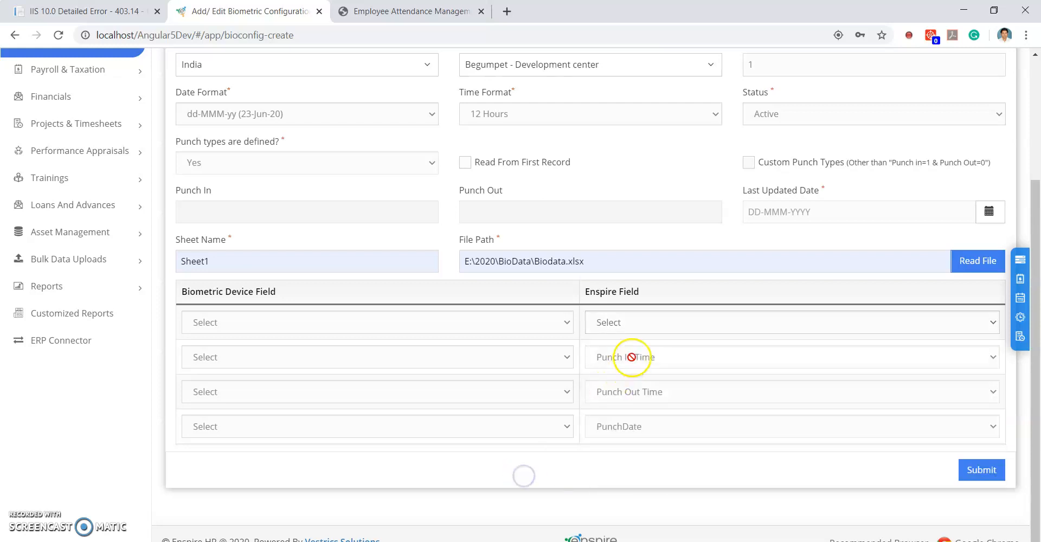
left_click_drag(188, 292, 263, 291)
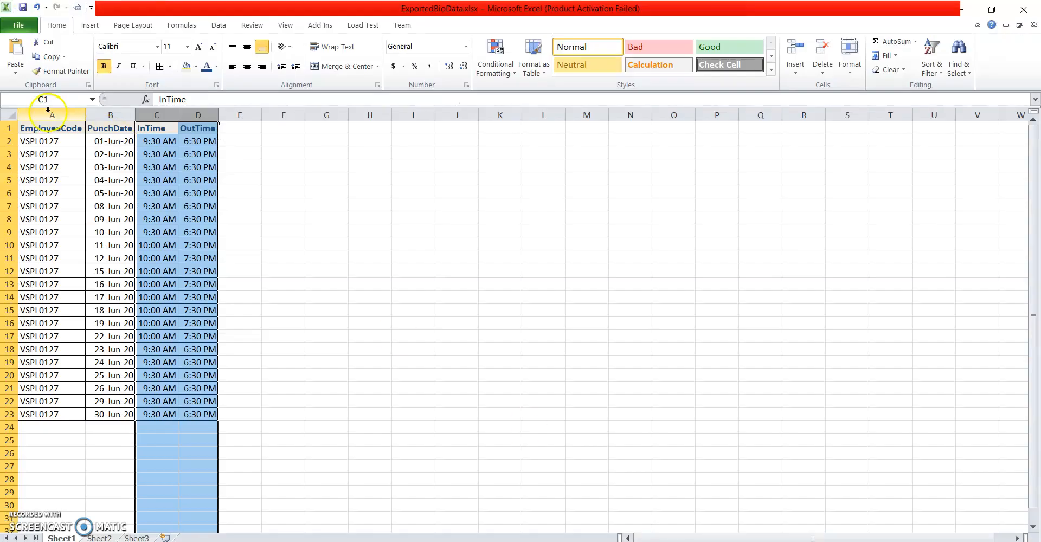
left_click(44, 130)
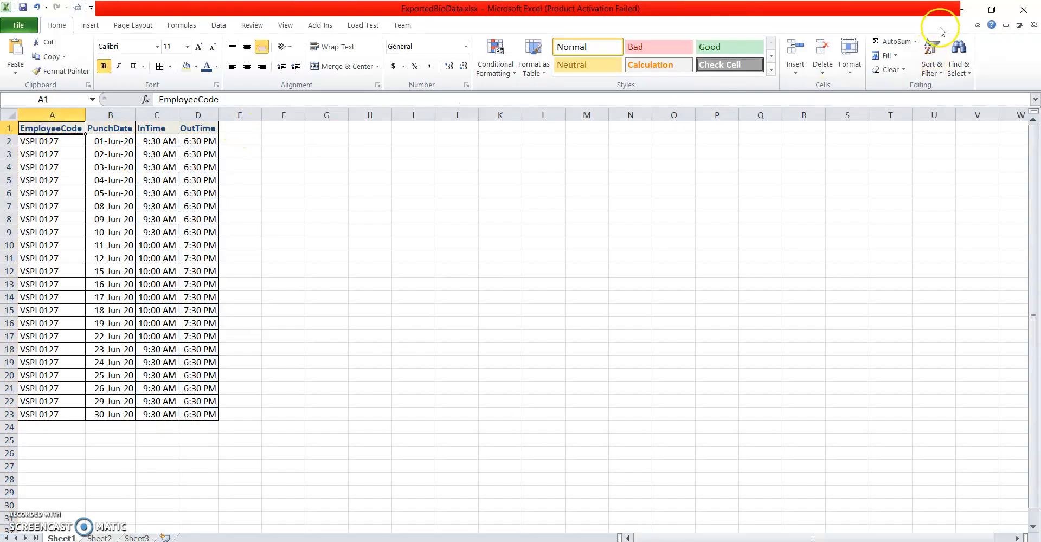
left_click(961, 8)
left_click(264, 324)
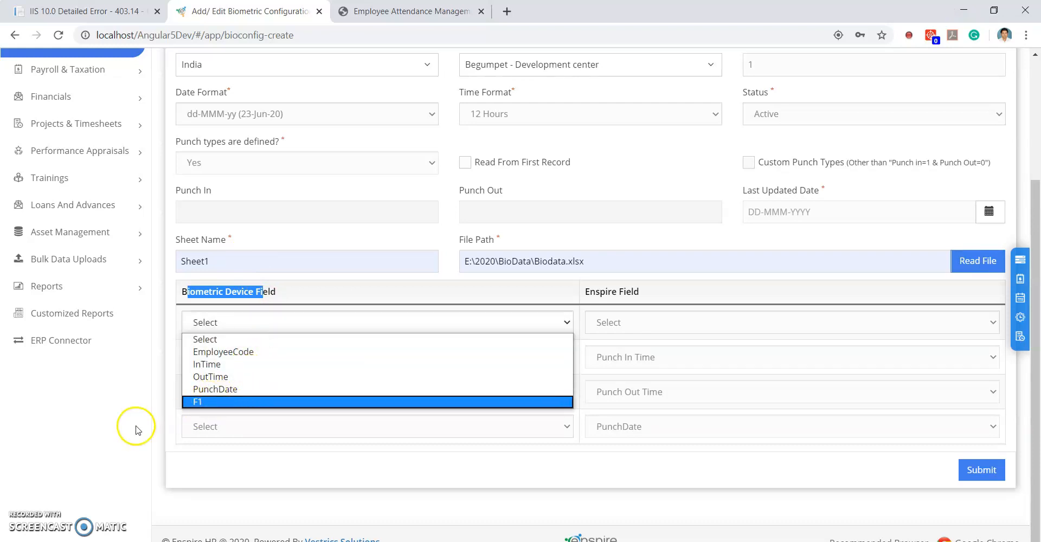
left_click(85, 446)
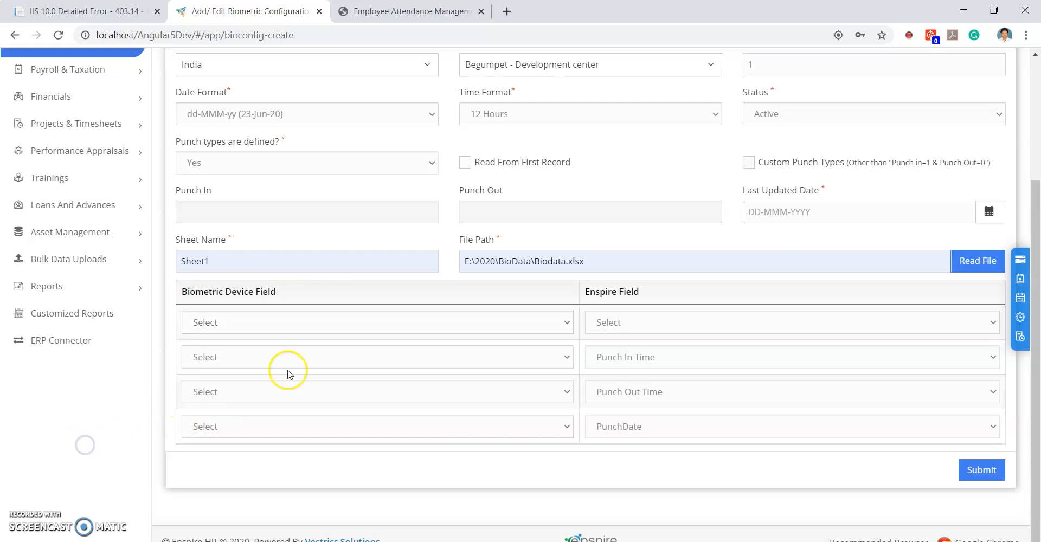
- Set the four Biometric Device Field rows to EmployeeCode, InTime, OutTime and PunchDate, matching the Enspire punch fields
left_click(265, 324)
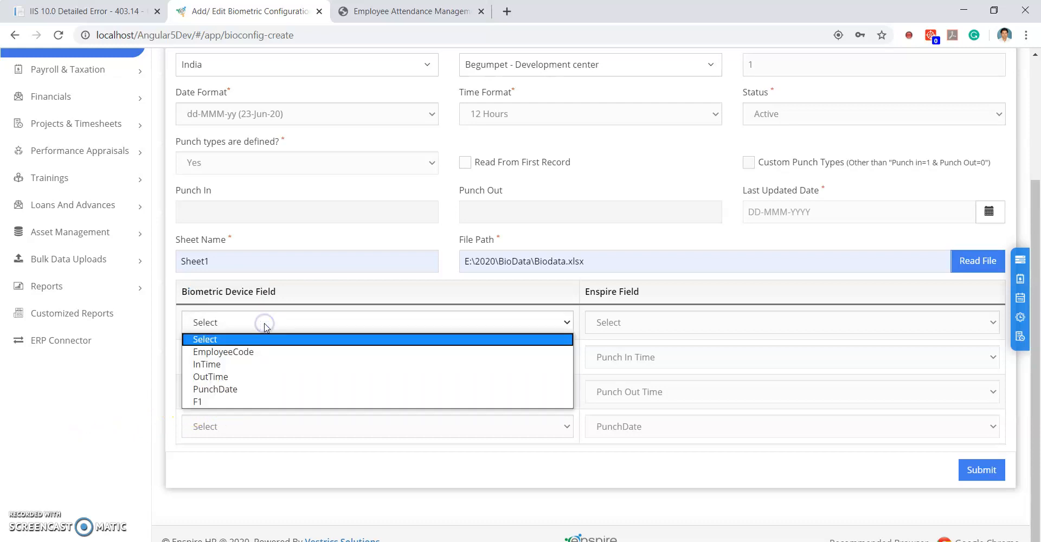
left_click(243, 352)
left_click(244, 357)
left_click(228, 399)
left_click(226, 393)
left_click(217, 448)
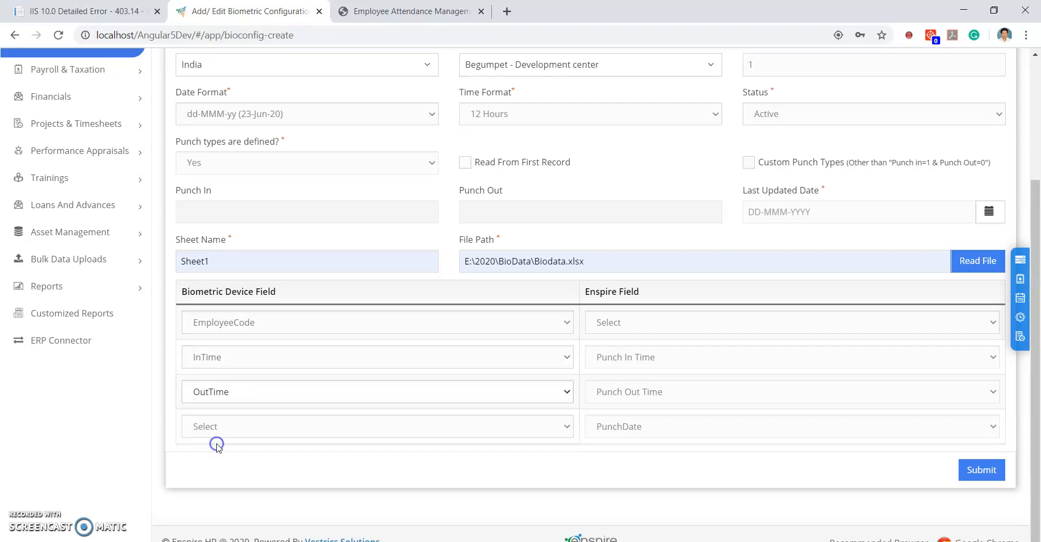
left_click(234, 433)
left_click(219, 492)
- Map EmployeeCode to the Enspire field EmpCode and check the choice against the employee codes in the Excel workbook
left_click(640, 331)
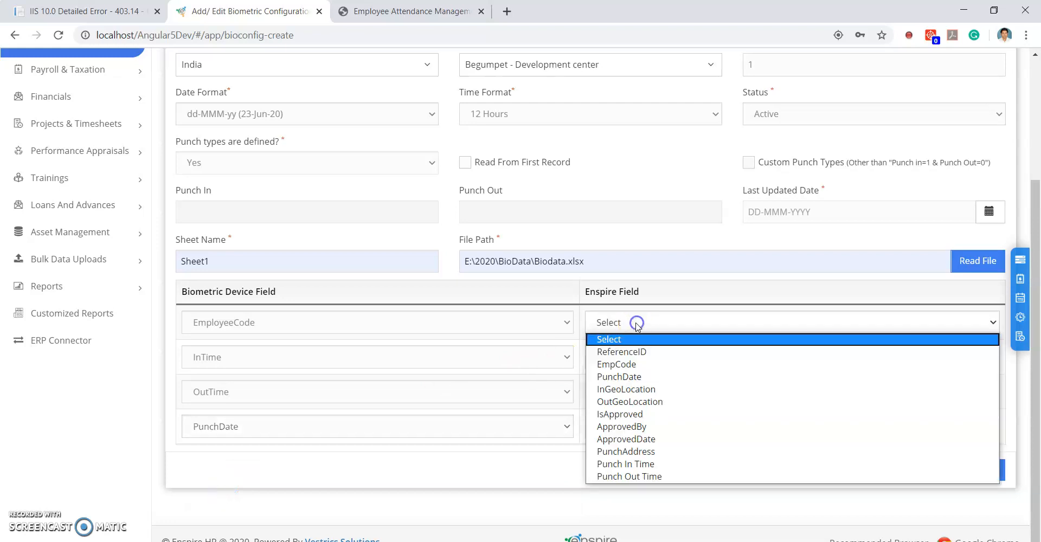
left_click(639, 363)
key("alt+Tab")
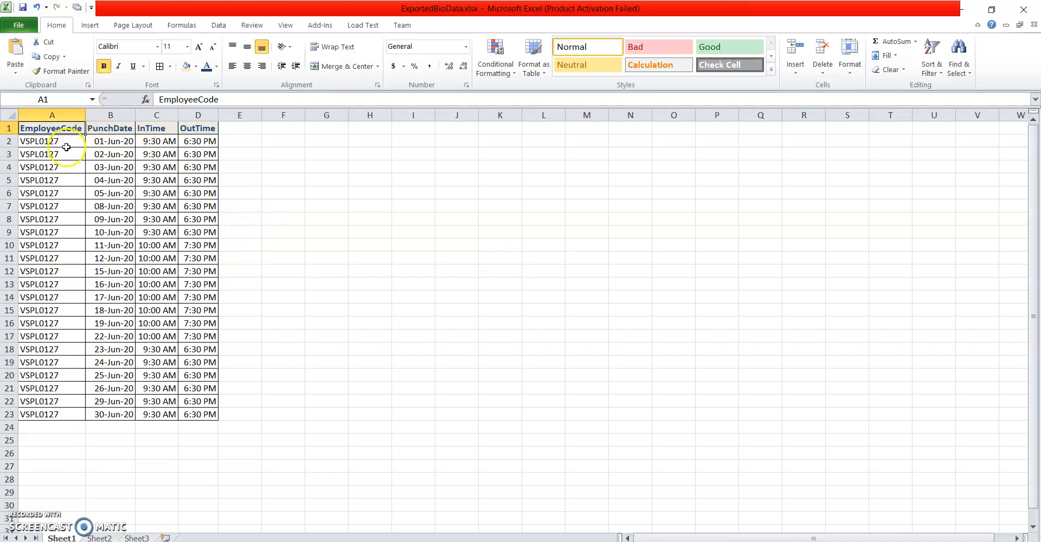
left_click(62, 143)
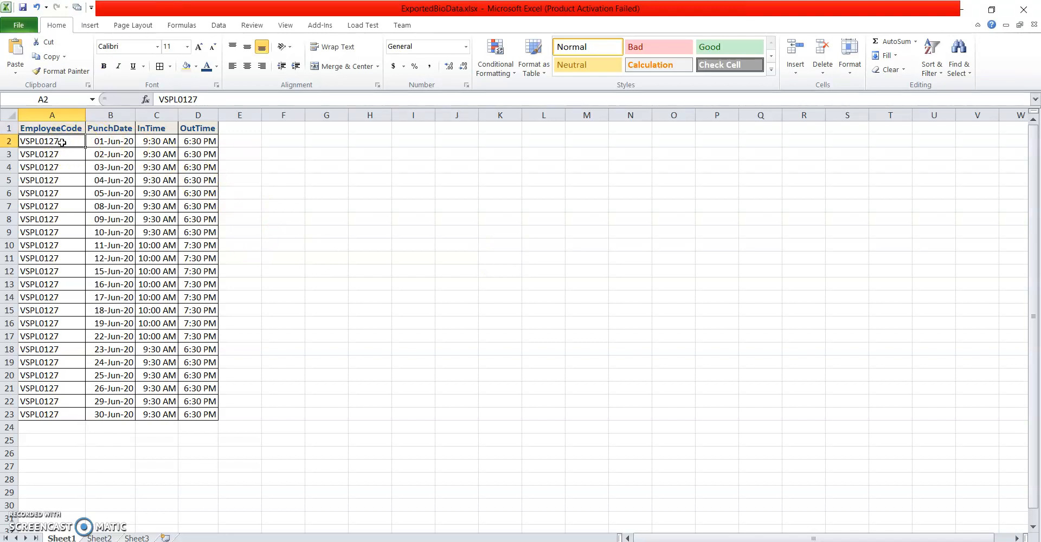
key("alt+Tab")
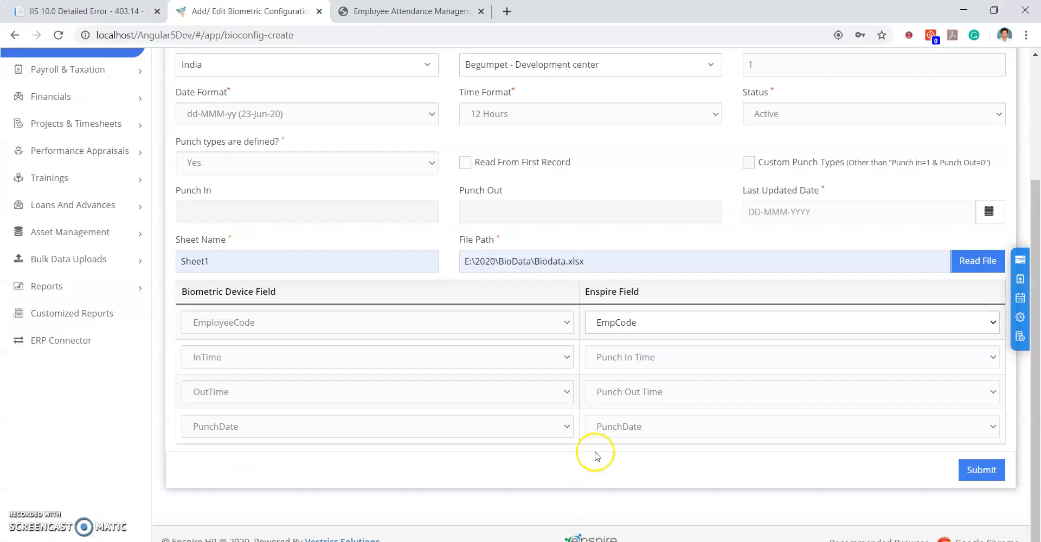
- Try ReferenceID as the Enspire field for EmployeeCode and set it back to EmpCode
left_click(654, 324)
left_click(647, 347)
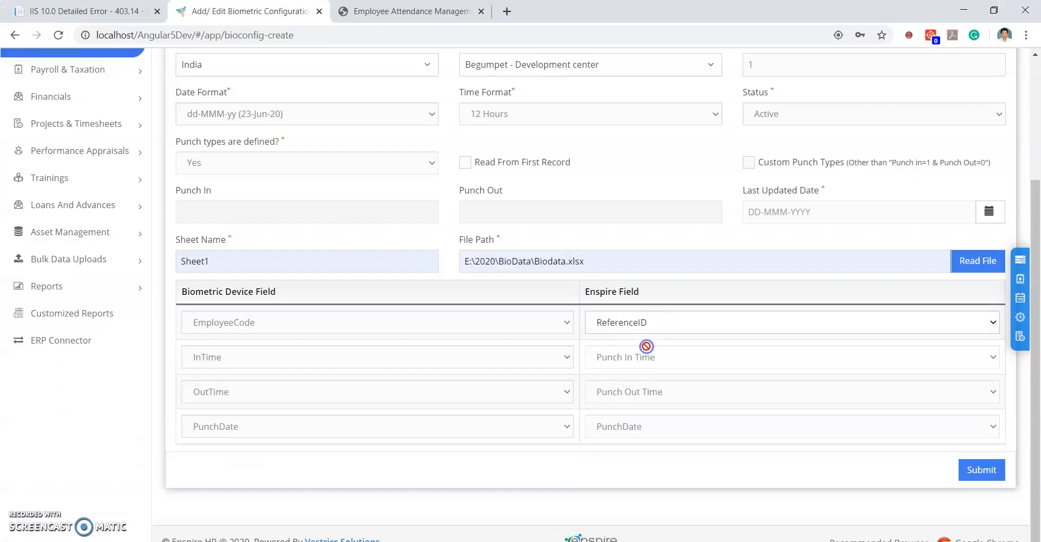
left_click(645, 325)
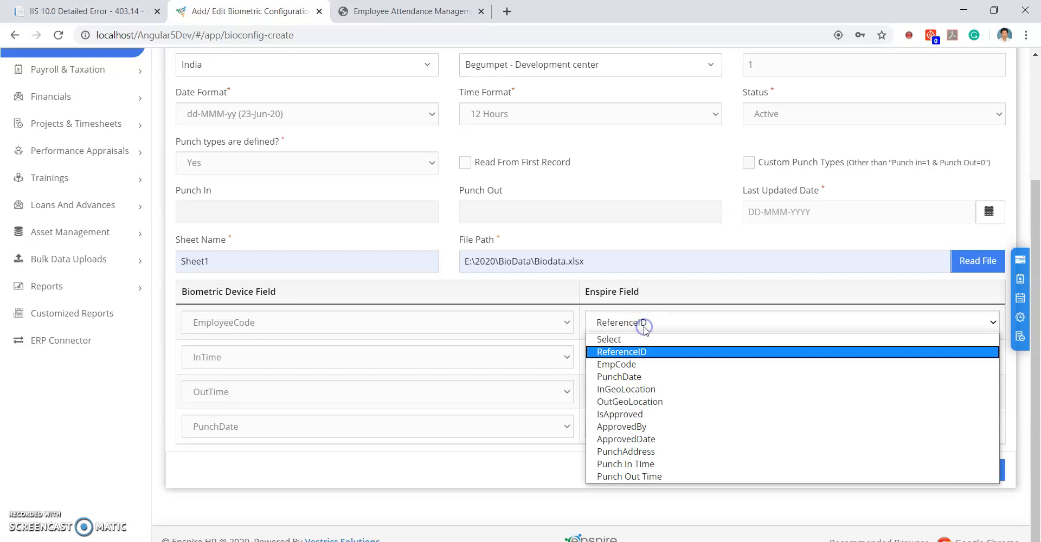
left_click(637, 364)
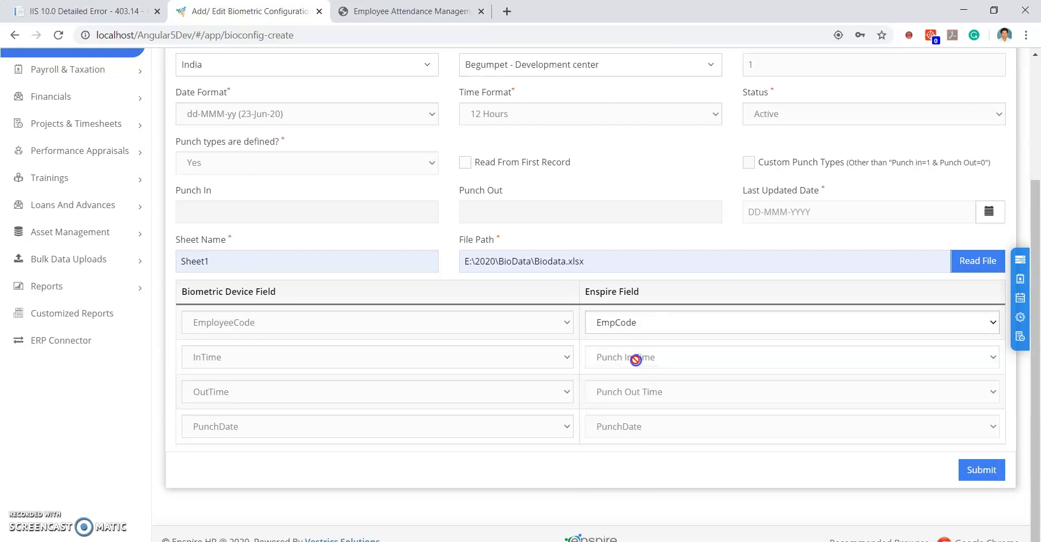
- Try to submit the configuration, and set its Last Updated Date to 31-May-2020, the day before the first PunchDate in Excel
left_click(974, 472)
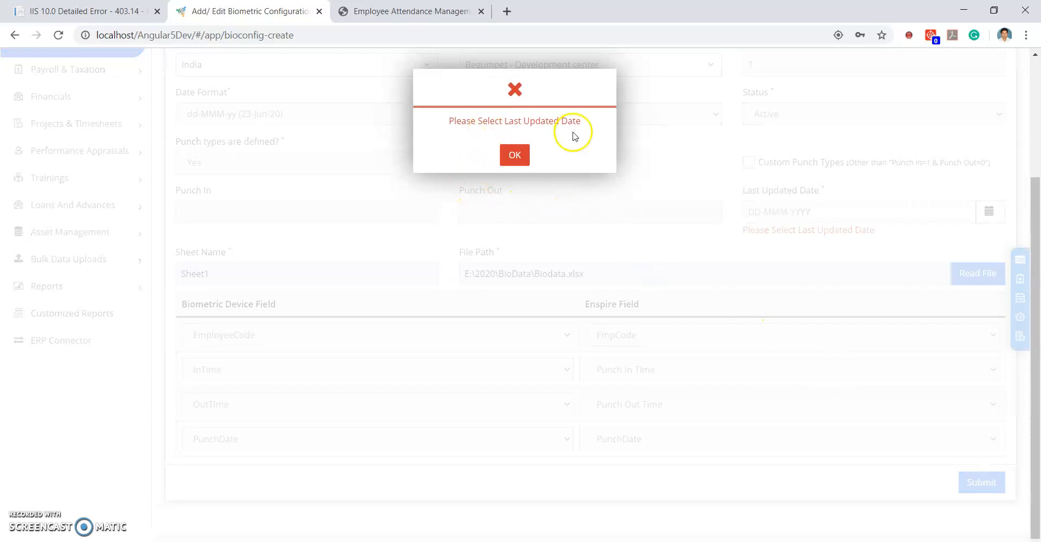
left_click(519, 156)
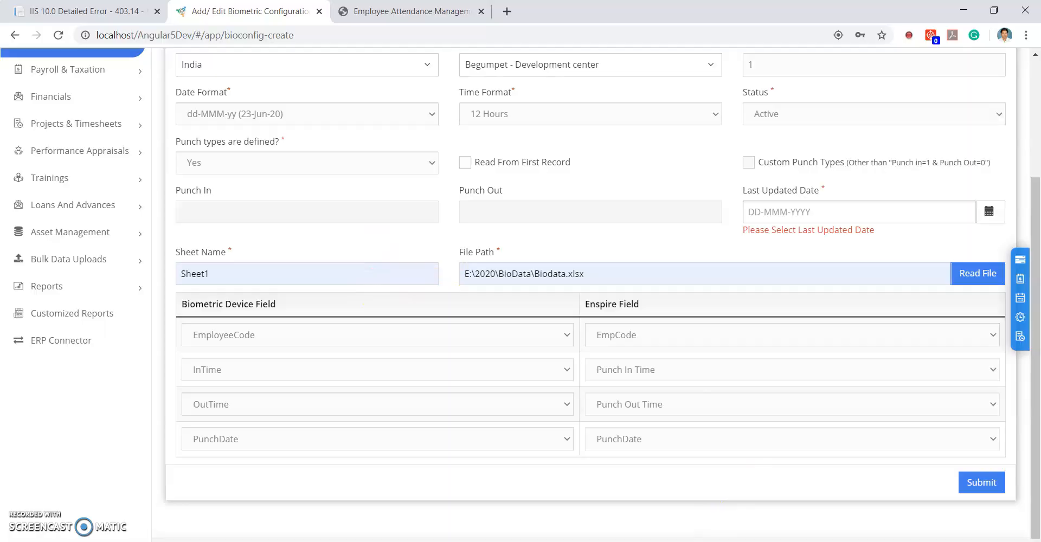
key("alt+Tab")
left_click(108, 140)
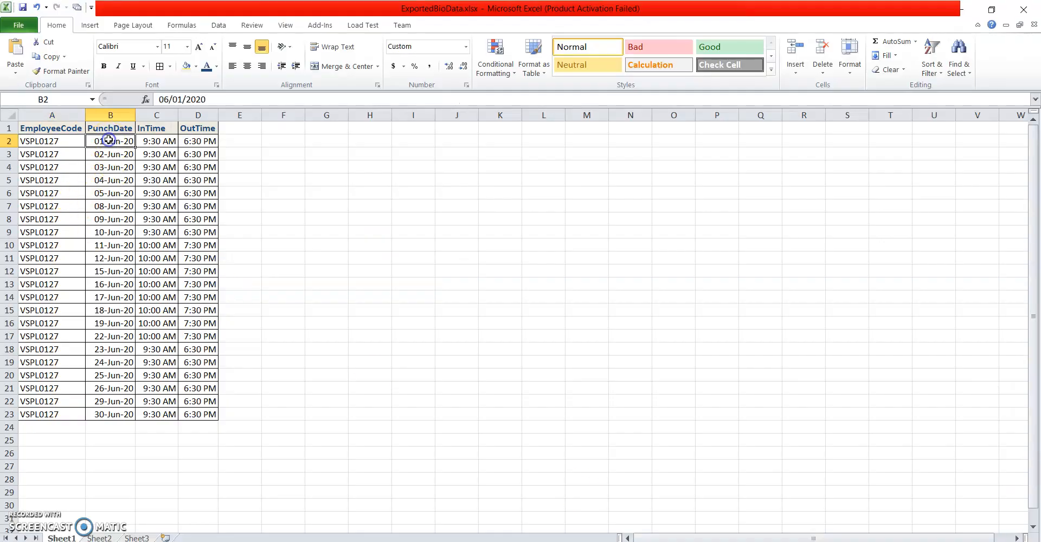
left_click(963, 9)
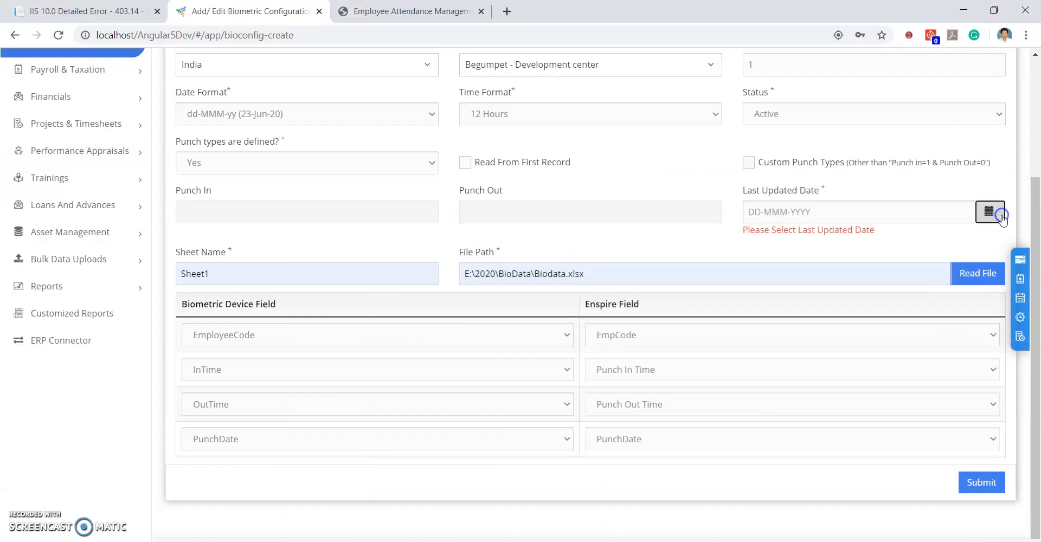
left_click(1001, 216)
left_click(756, 237)
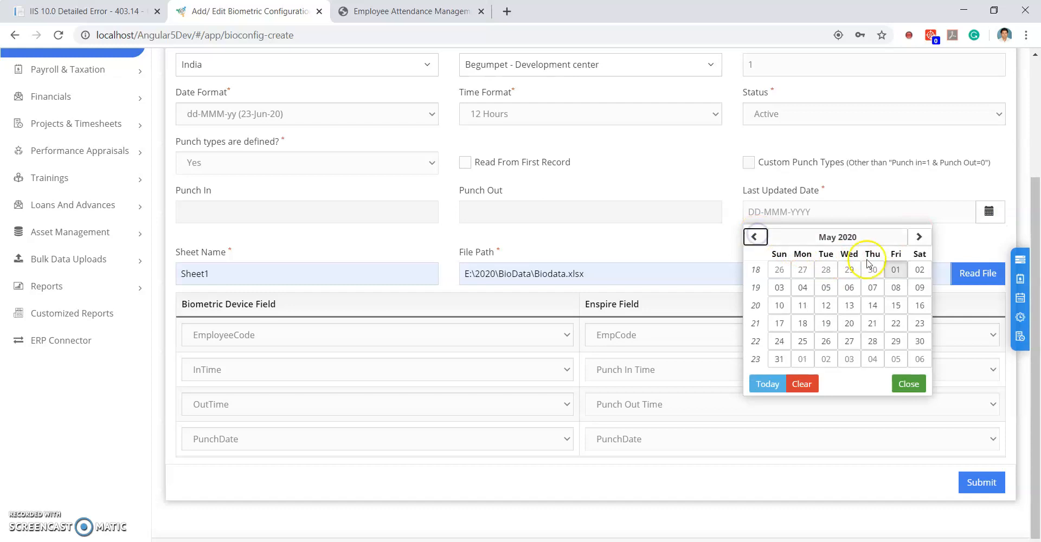
left_click(779, 359)
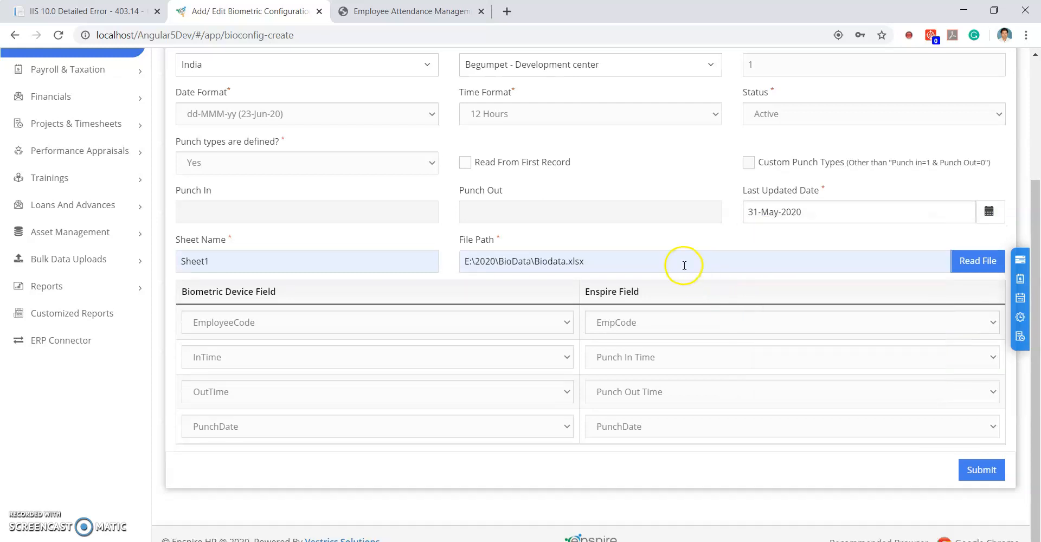
- Submit the biometric configuration and check the Excel Source Gate-1 entry in the configuration list
left_click(972, 475)
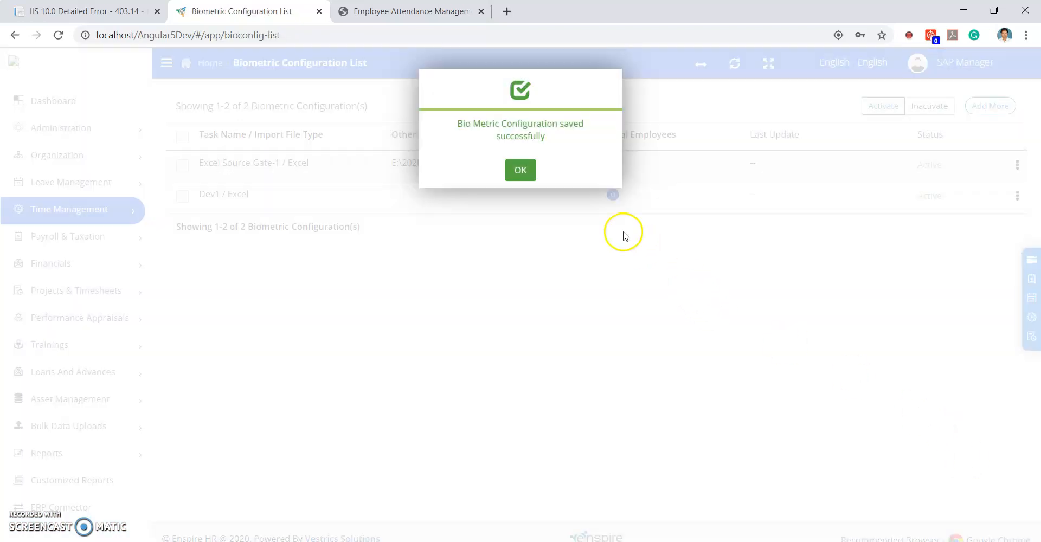
left_click(520, 170)
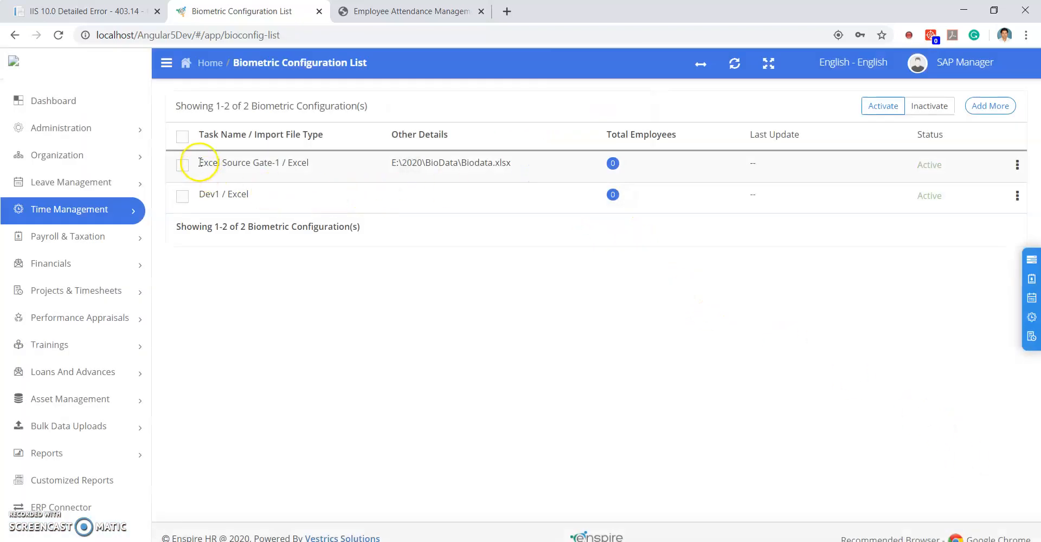
left_click_drag(197, 163, 289, 165)
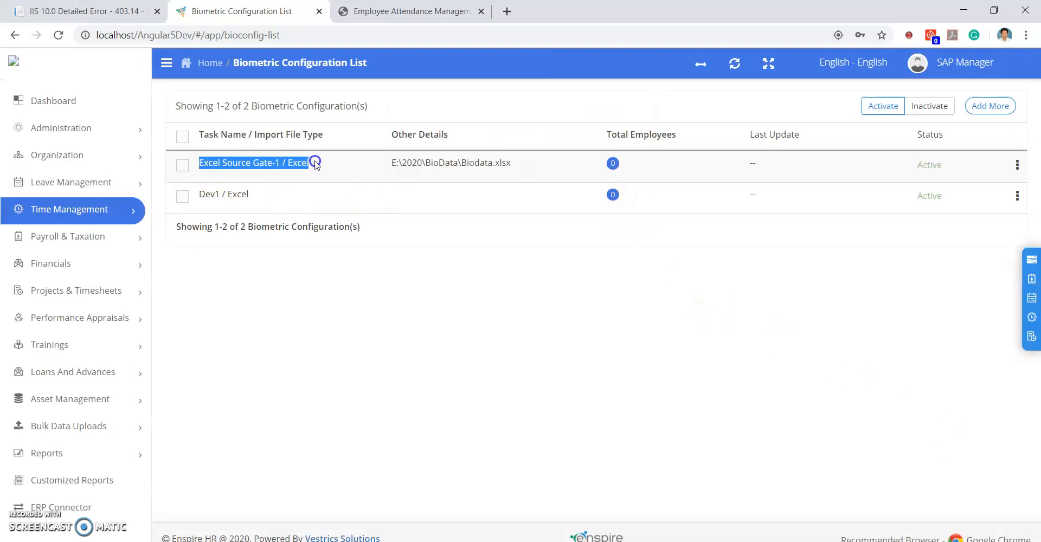
left_click(284, 340)
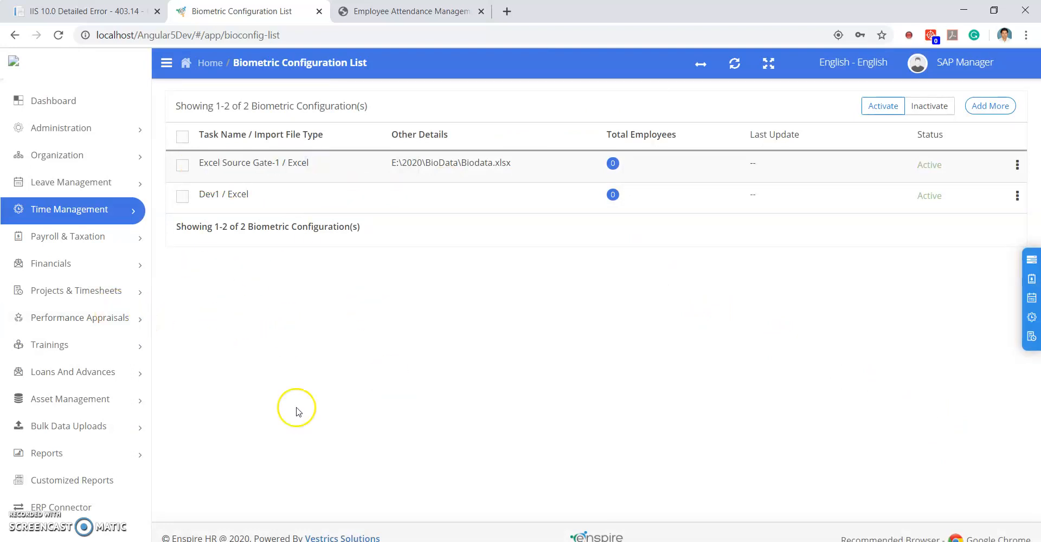
- Open Pull Biometric in the Time Calculation page and choose the Vestrics Payroll period code
left_click(127, 216)
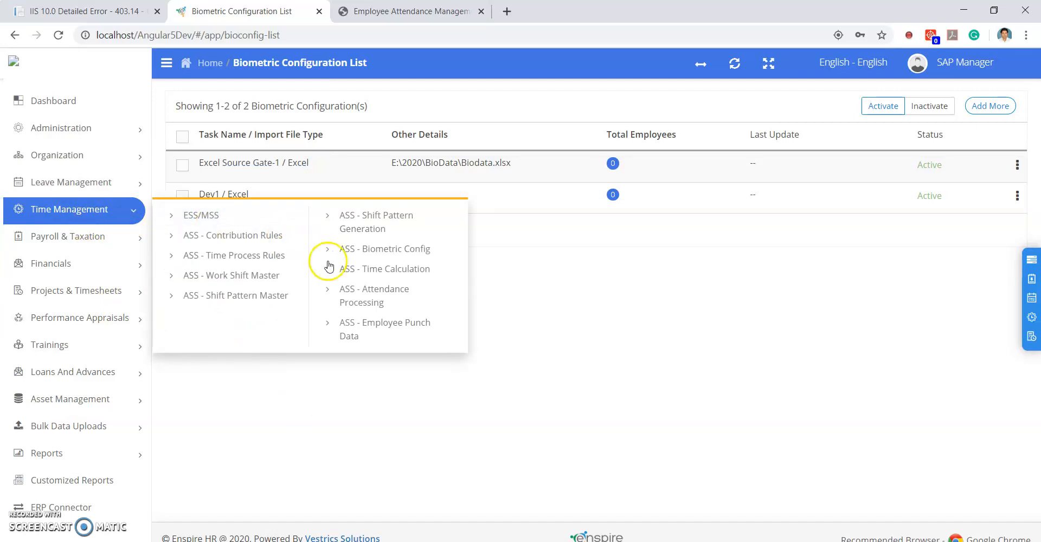
left_click(355, 271)
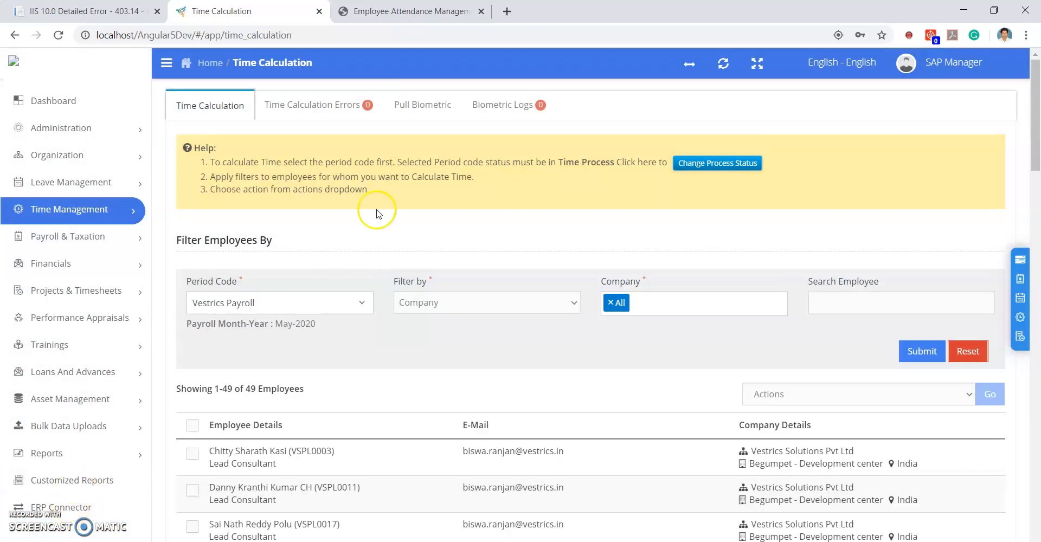
left_click(430, 99)
left_click(345, 245)
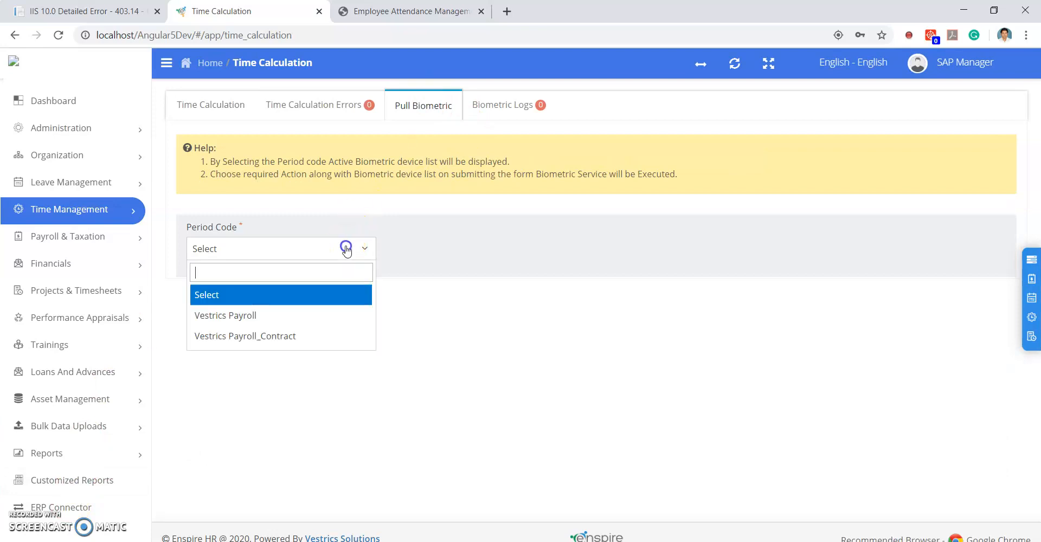
left_click(286, 316)
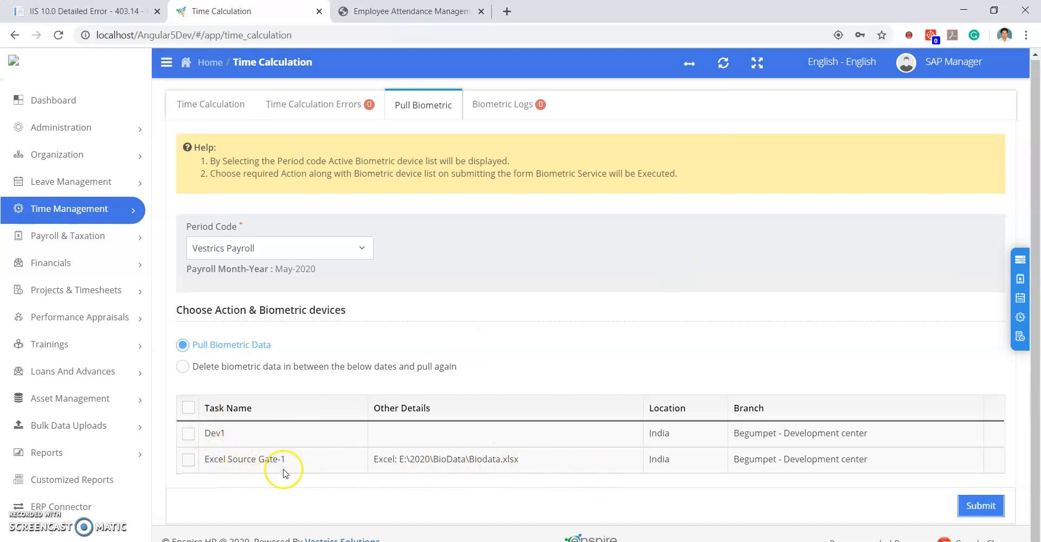
- Select the Excel Source Gate-1 task and choose to delete biometric data between the given dates and pull again
left_click_drag(526, 465, 217, 416)
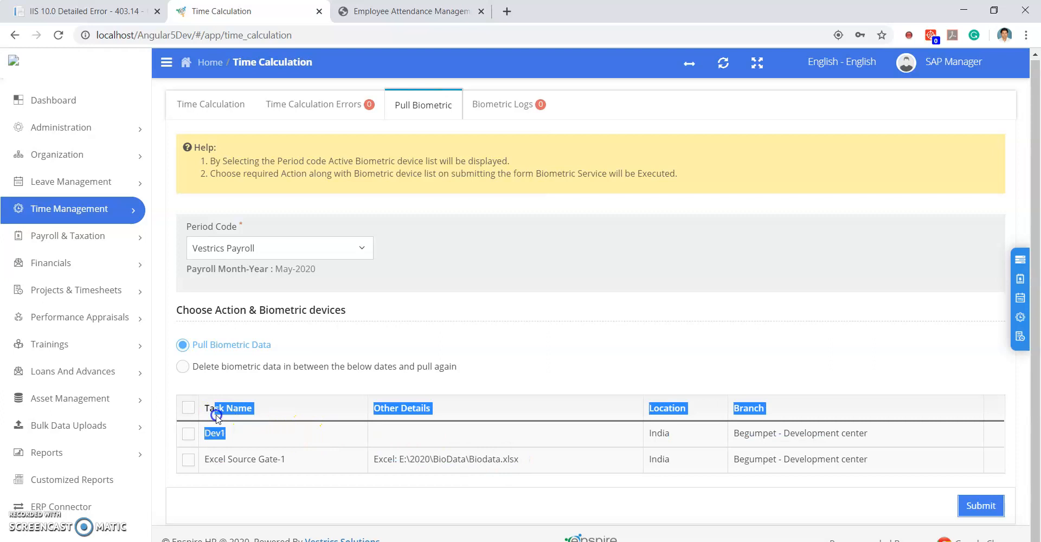
left_click(585, 351)
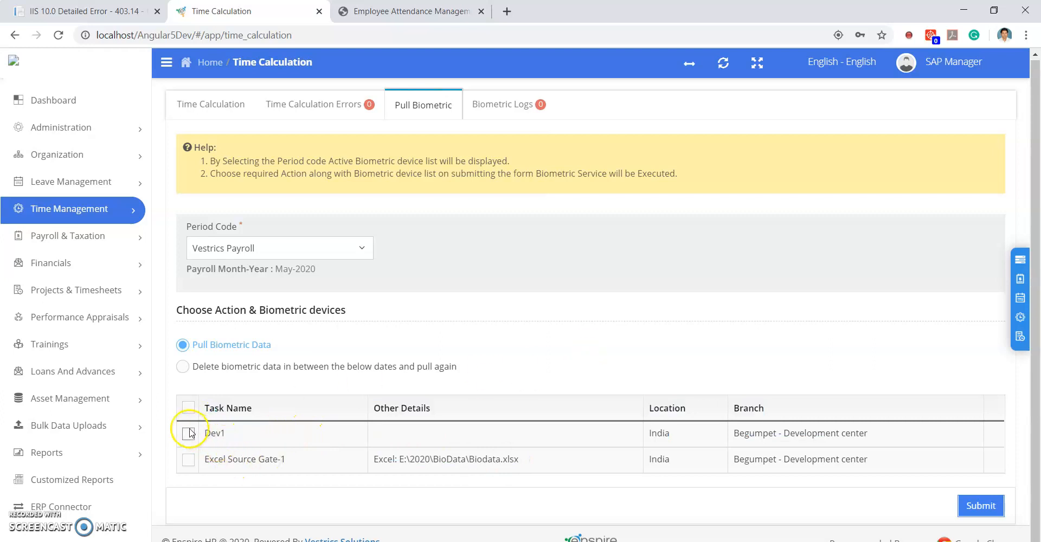
left_click_drag(374, 461, 521, 473)
left_click(594, 491)
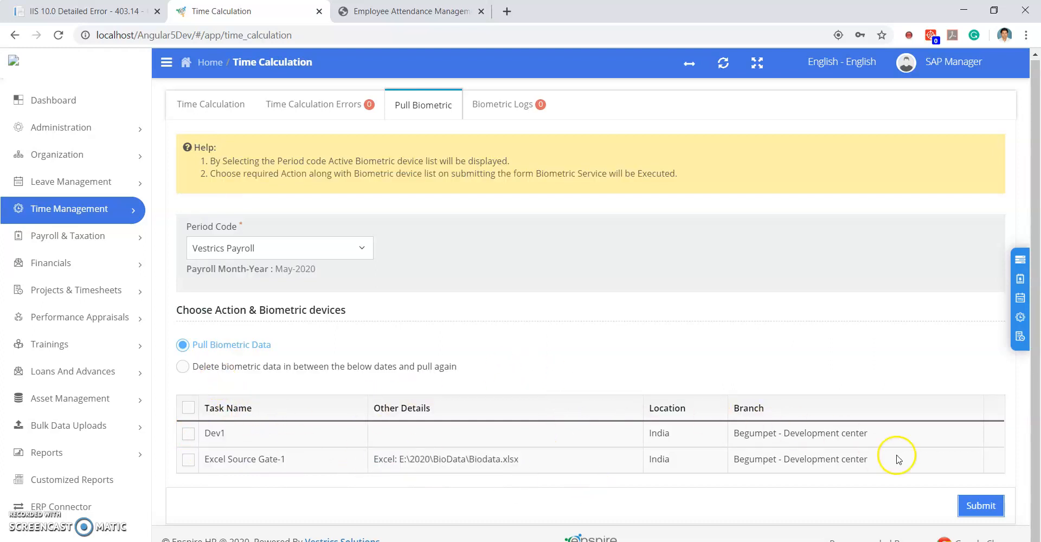
left_click(189, 461)
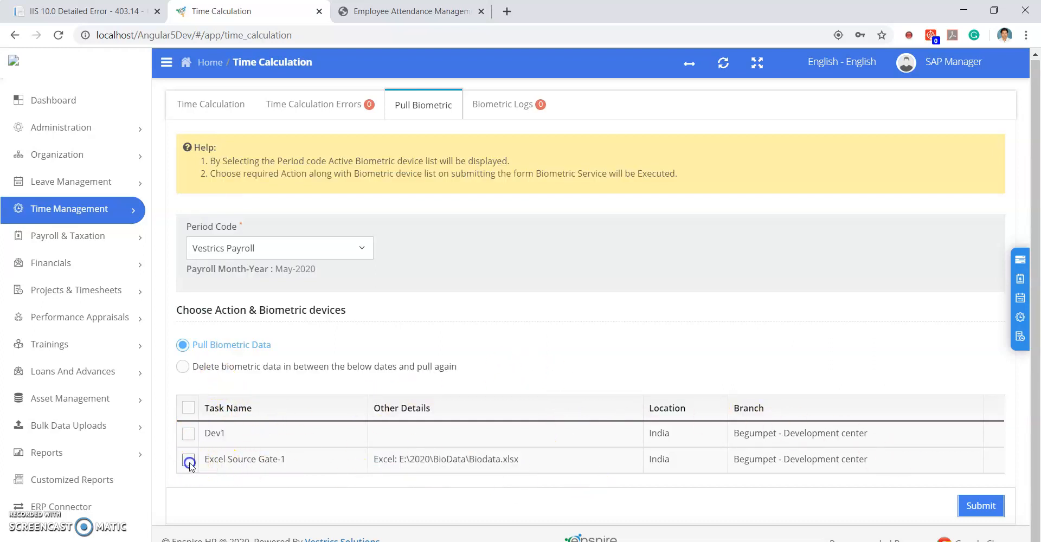
left_click(183, 367)
scroll(540, 285, "down", 1)
scroll(540, 285, "down", 1)
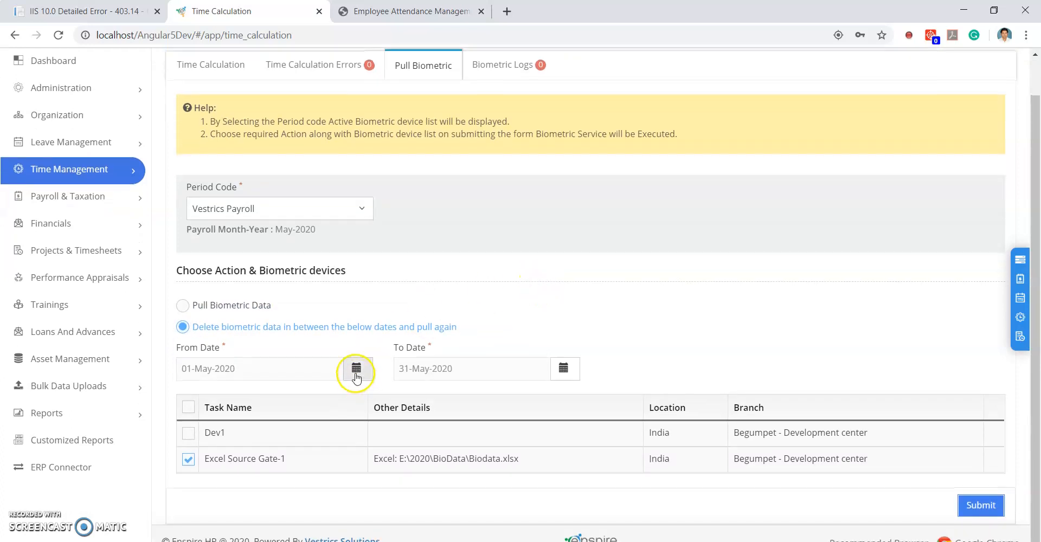
- Check the punch dates in the Excel sheet and set the pull range from 01-Jun-2020 to 30-Jun-2020
left_click(684, 541)
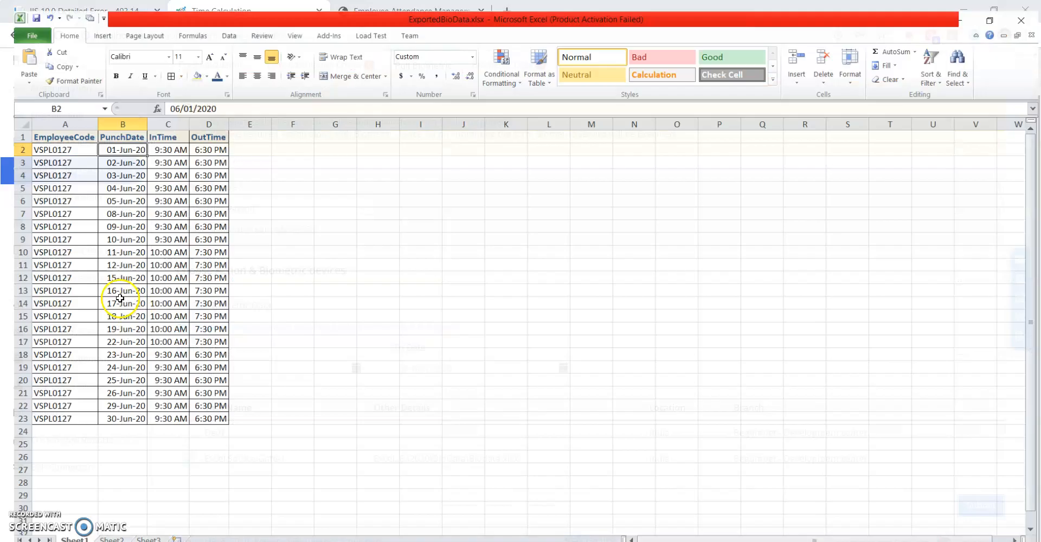
left_click(965, 8)
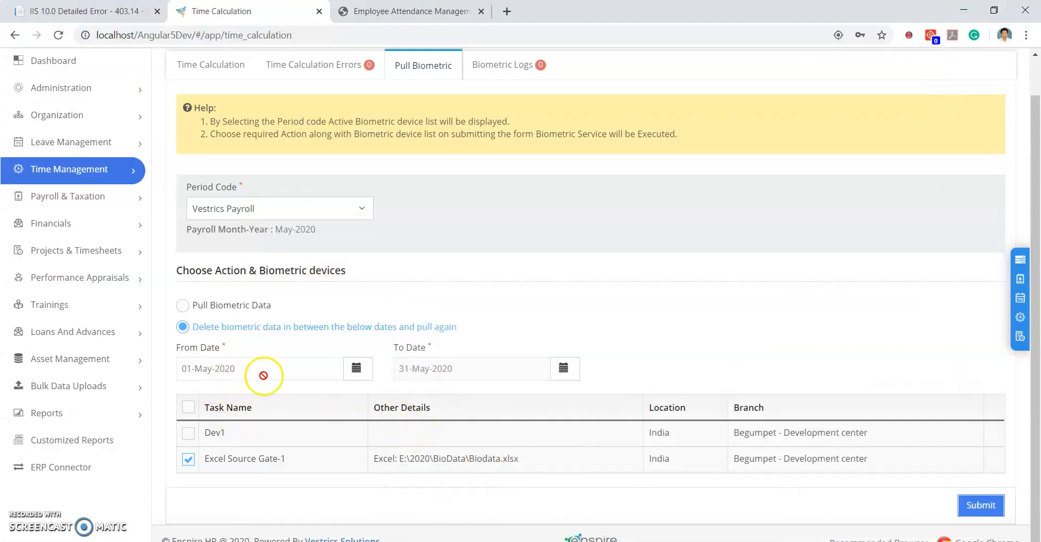
left_click(363, 376)
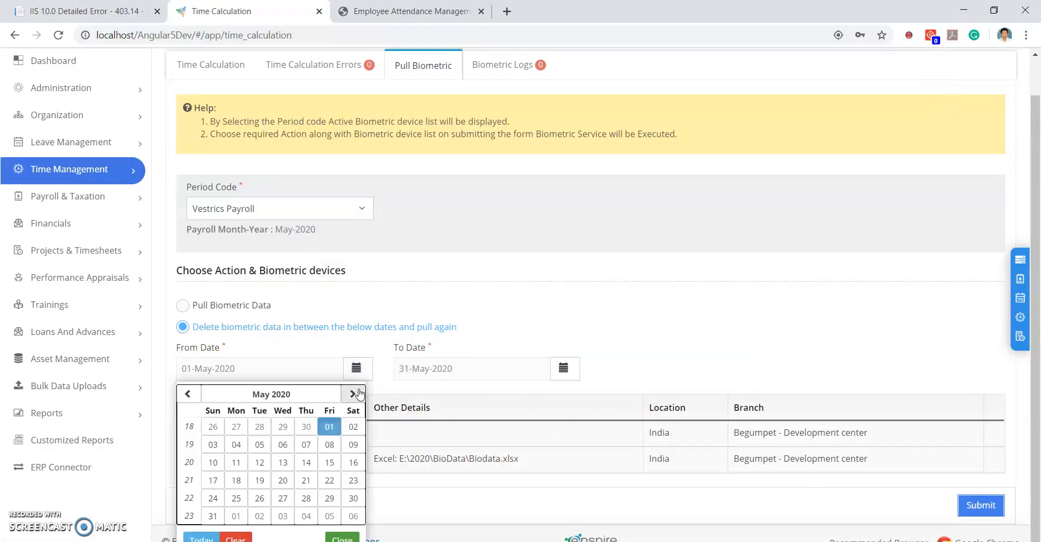
left_click(356, 393)
left_click(236, 427)
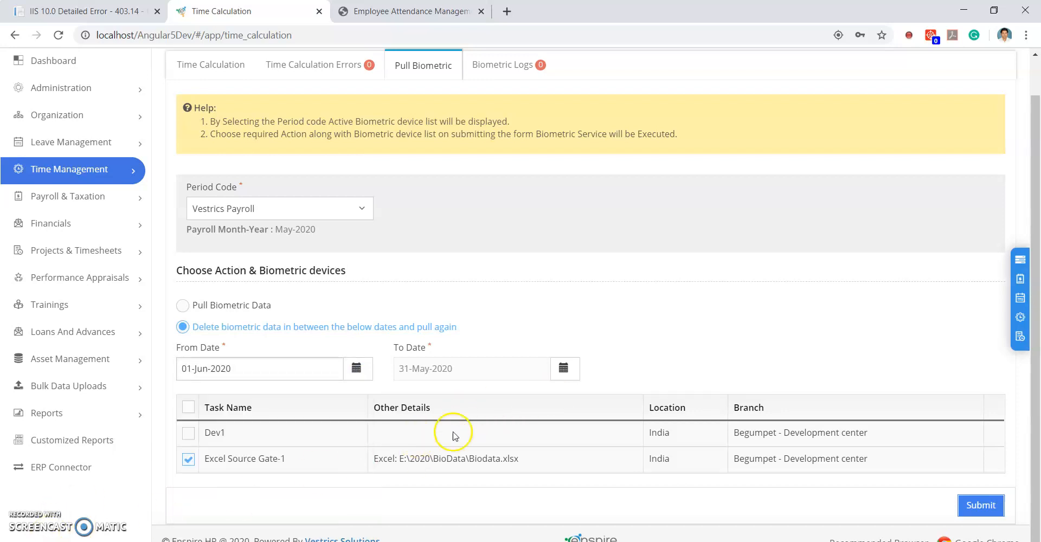
left_click(564, 369)
left_click(571, 395)
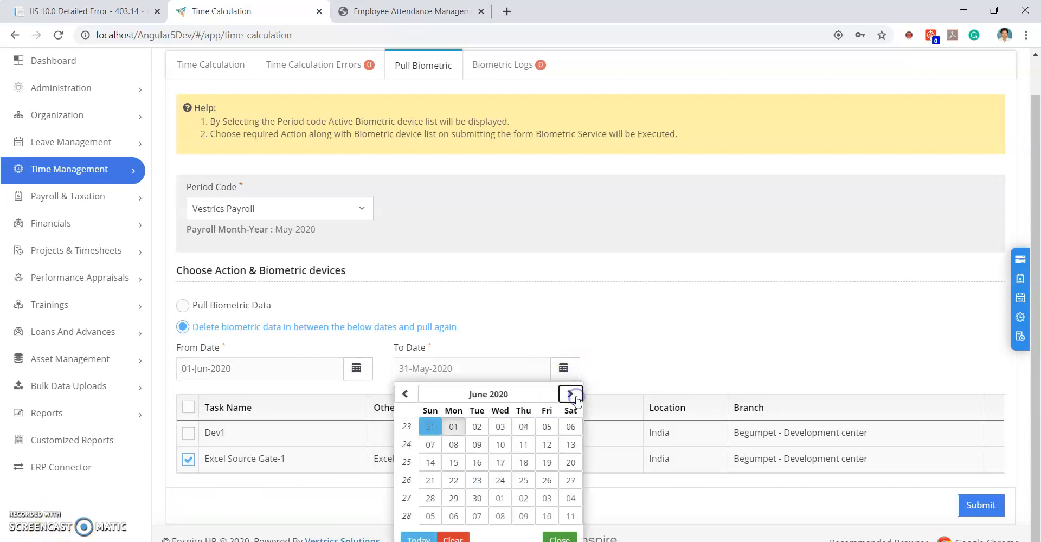
left_click(478, 498)
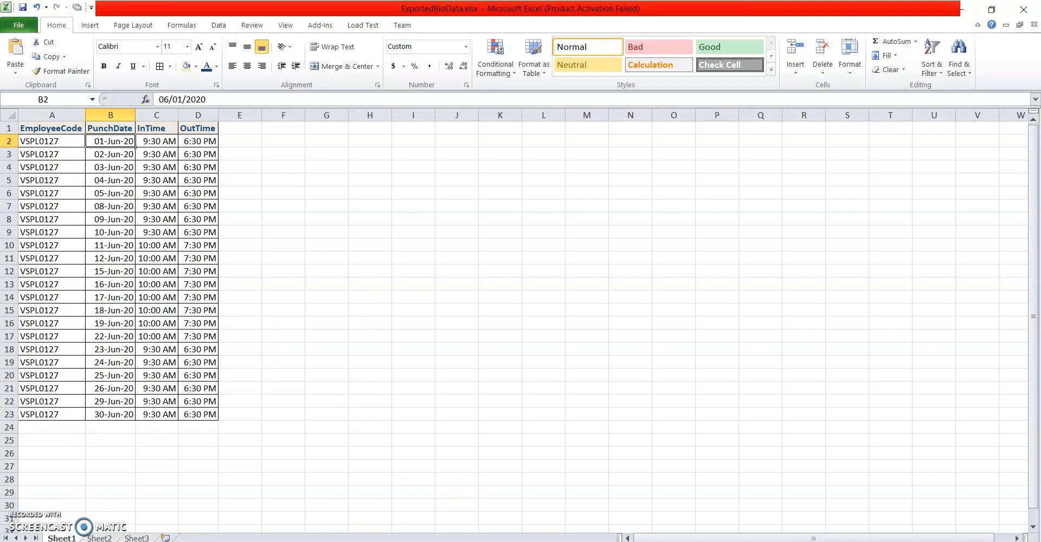
left_click(451, 541)
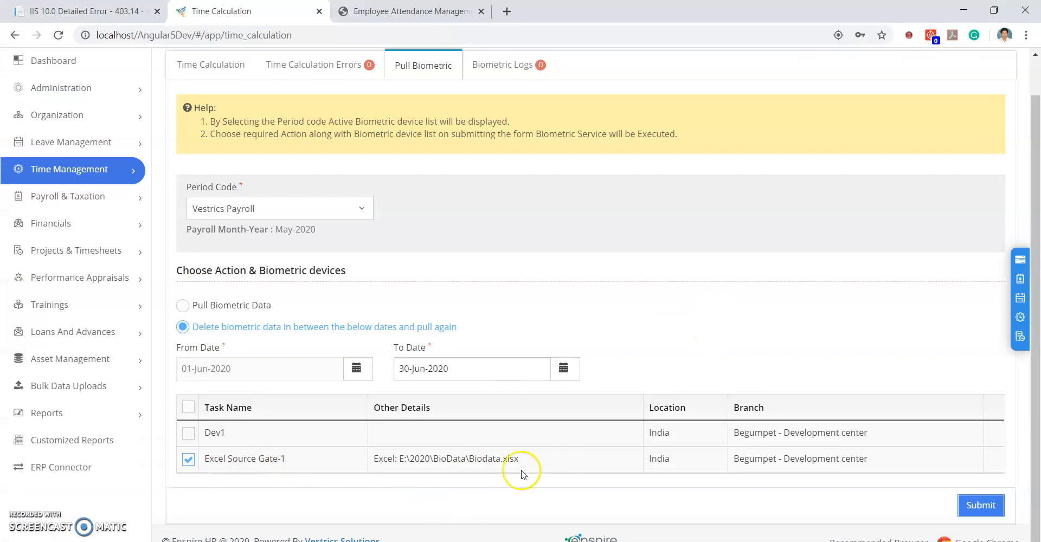
- Open the Biometric Configuration List and inactivate the Dev1 configuration
left_click(134, 176)
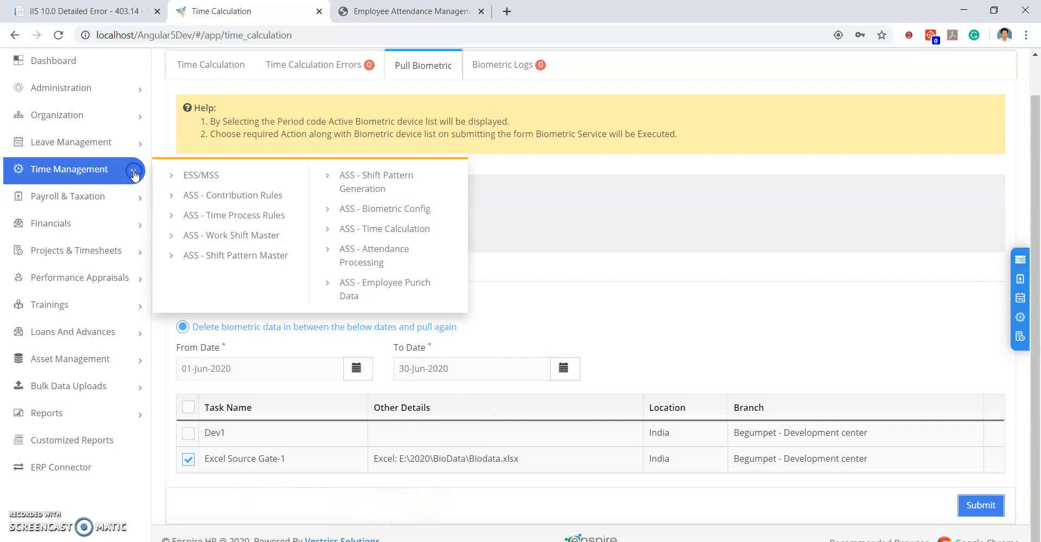
left_click(345, 208)
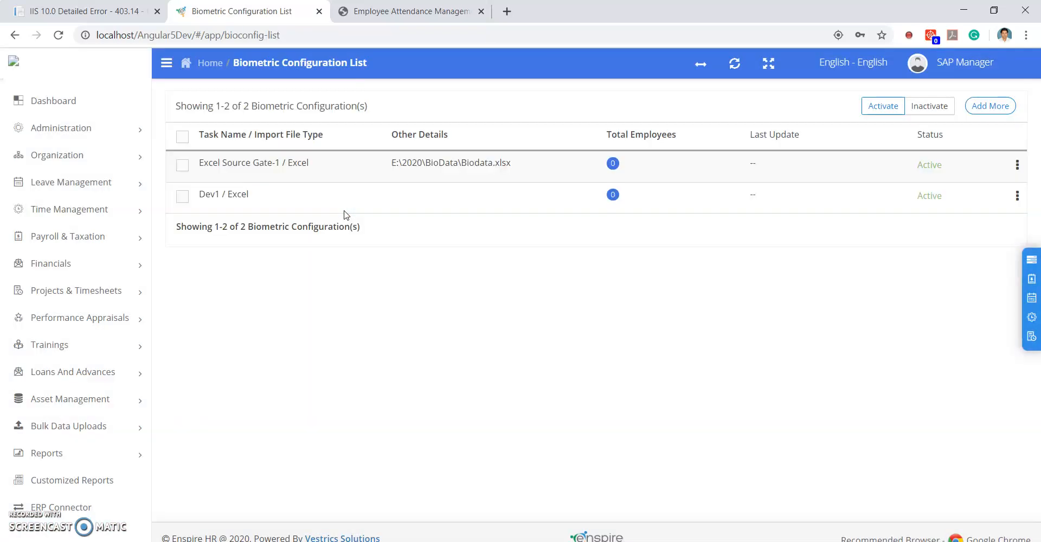
left_click(180, 199)
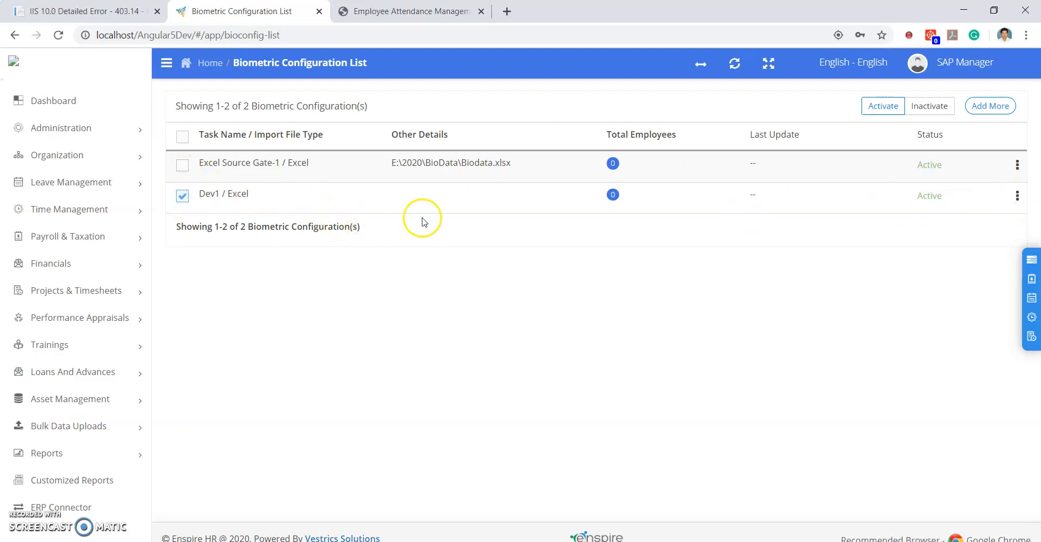
left_click(1017, 196)
left_click(871, 274)
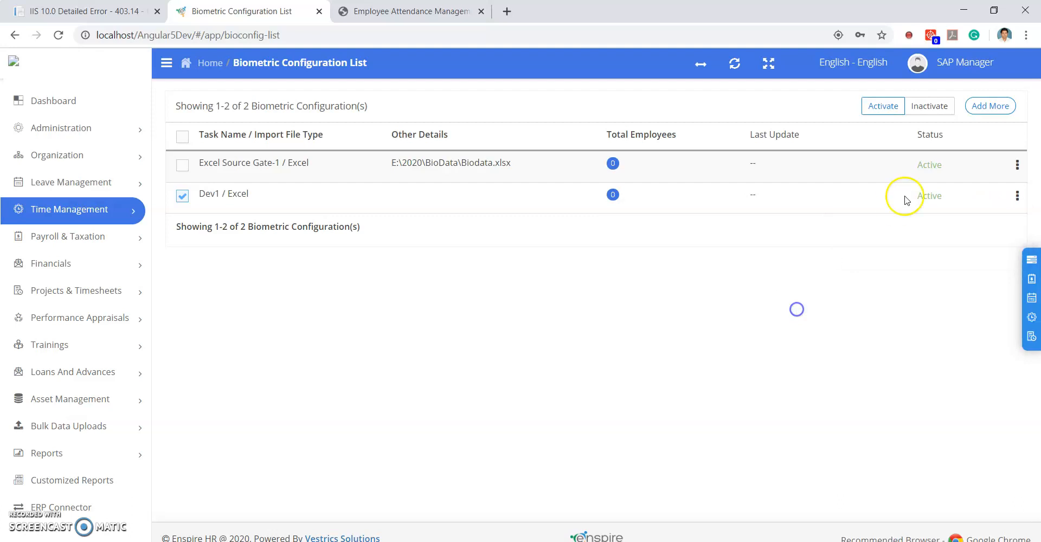
left_click(925, 107)
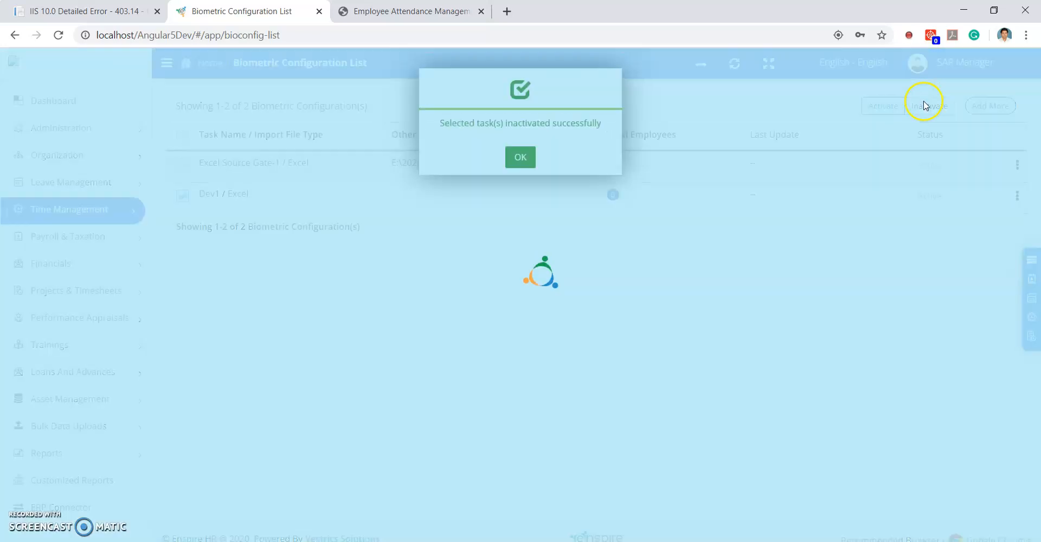
left_click(525, 147)
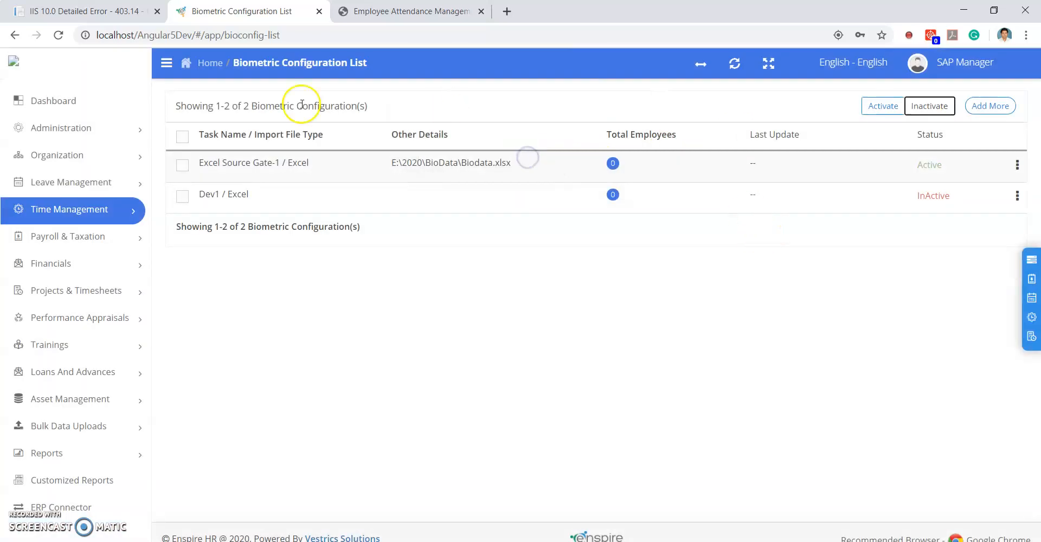
- Add a new biometric configuration named Excel Upload Gate-2 with the import file type Excel Upload
left_click(979, 111)
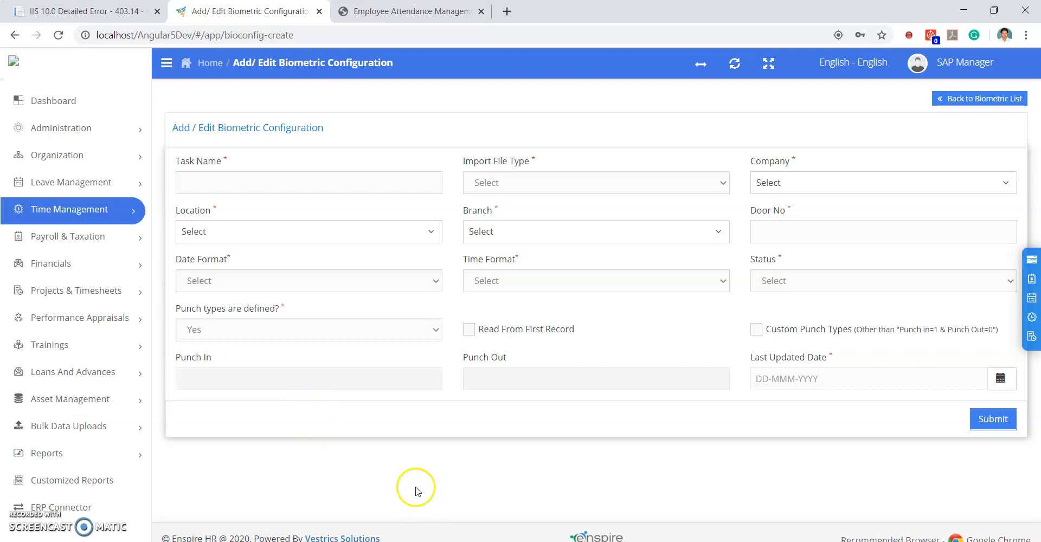
left_click(287, 174)
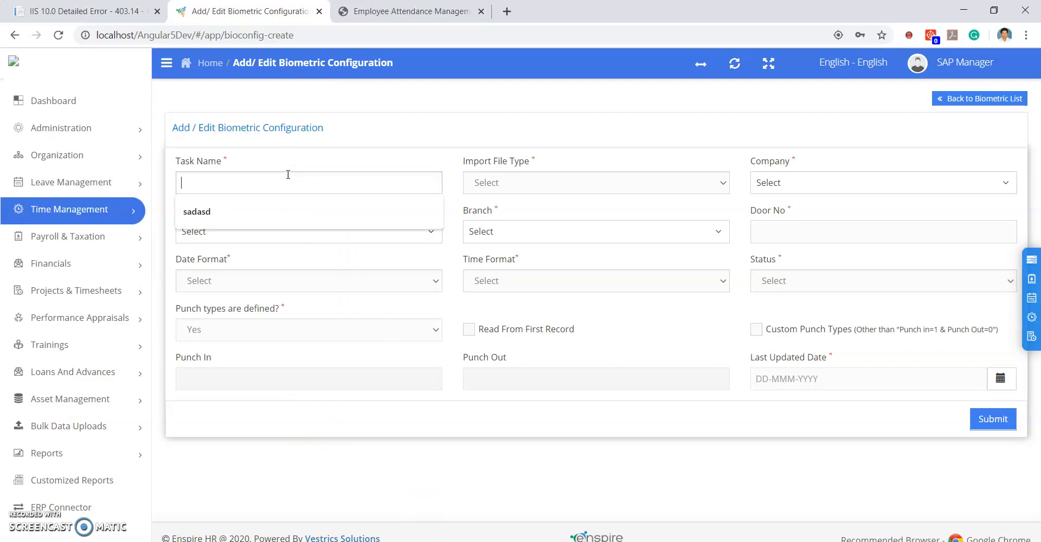
type("Excel Upload Gate-2")
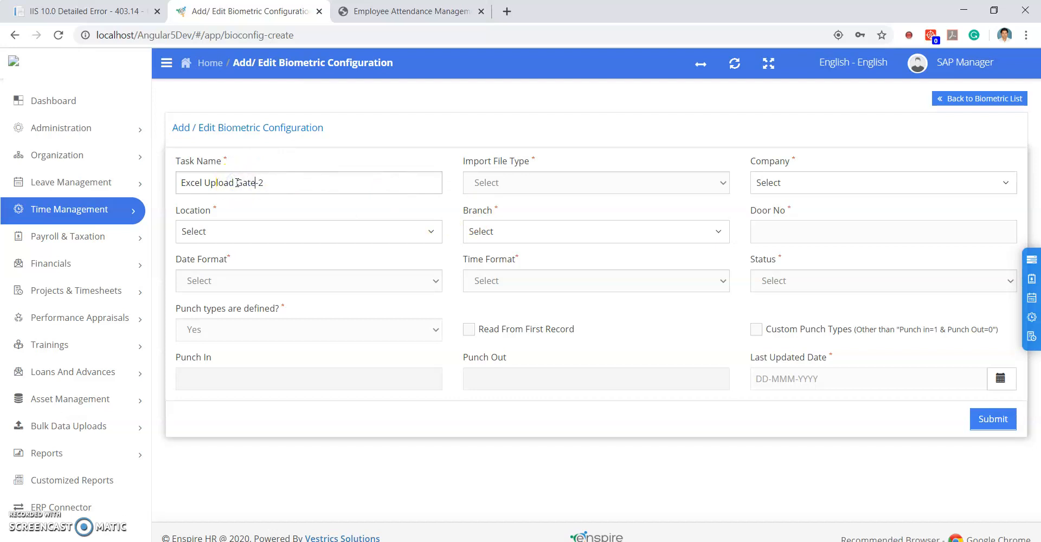
left_click(472, 182)
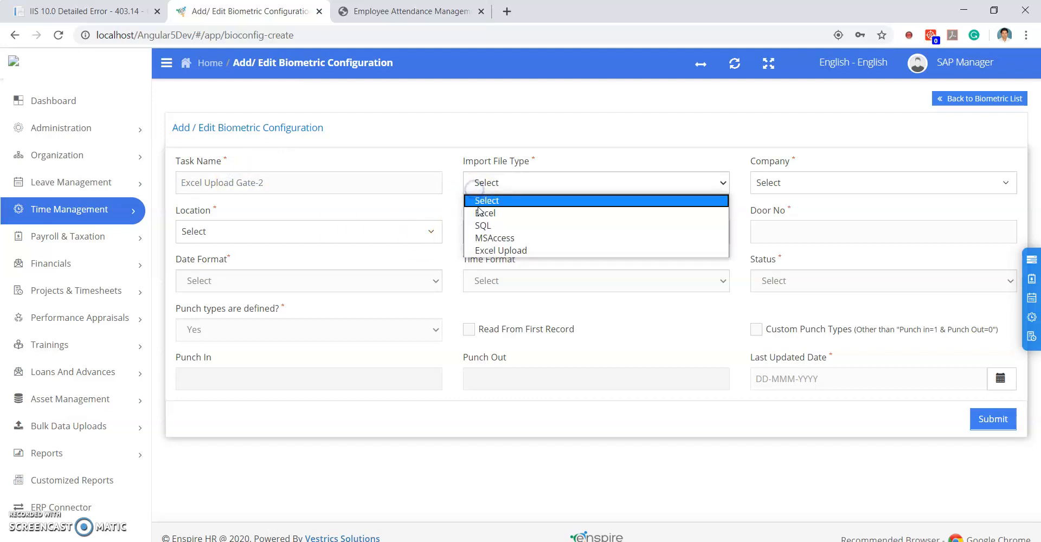
left_click(482, 251)
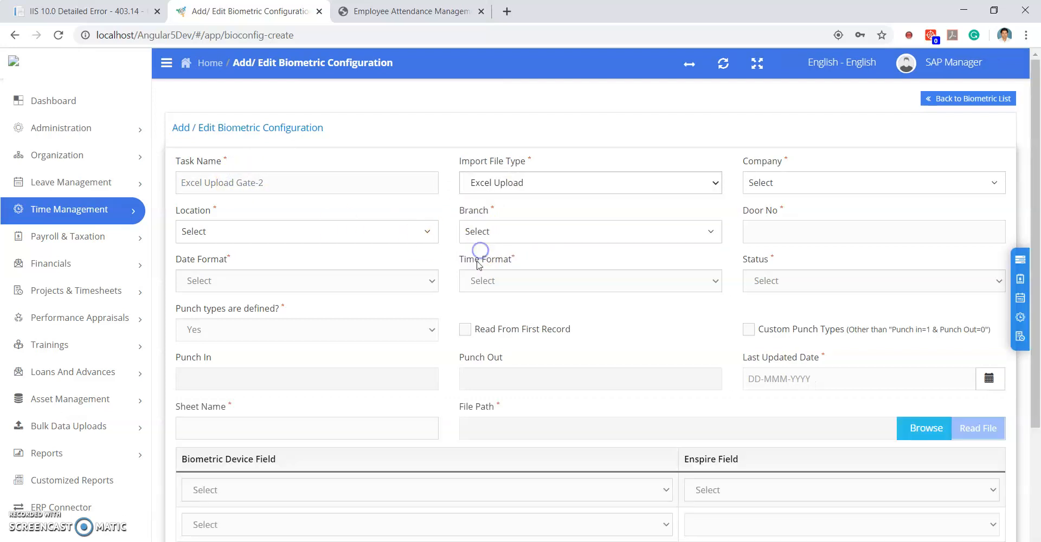
- Assign the configuration to Vestrics Solutions Pvt Ltd, location India, branch Begumpet - Development center, and door number 2
left_click(769, 183)
left_click(780, 248)
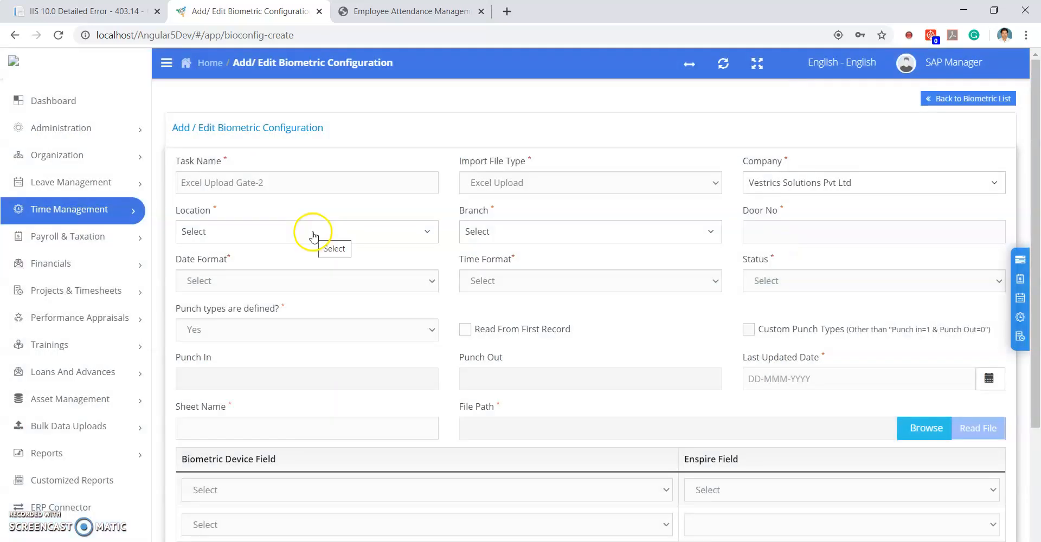
left_click(313, 236)
left_click(248, 338)
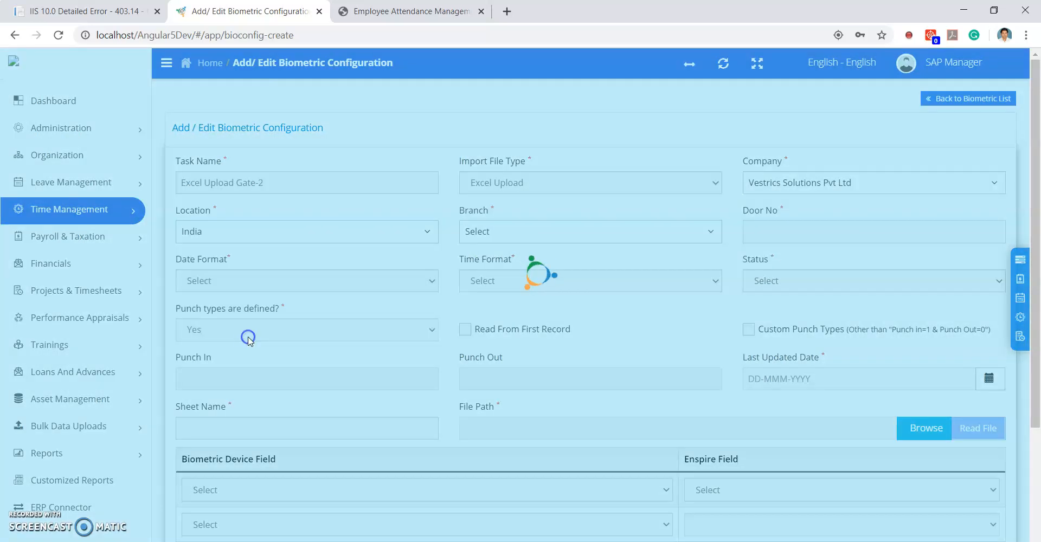
left_click(534, 231)
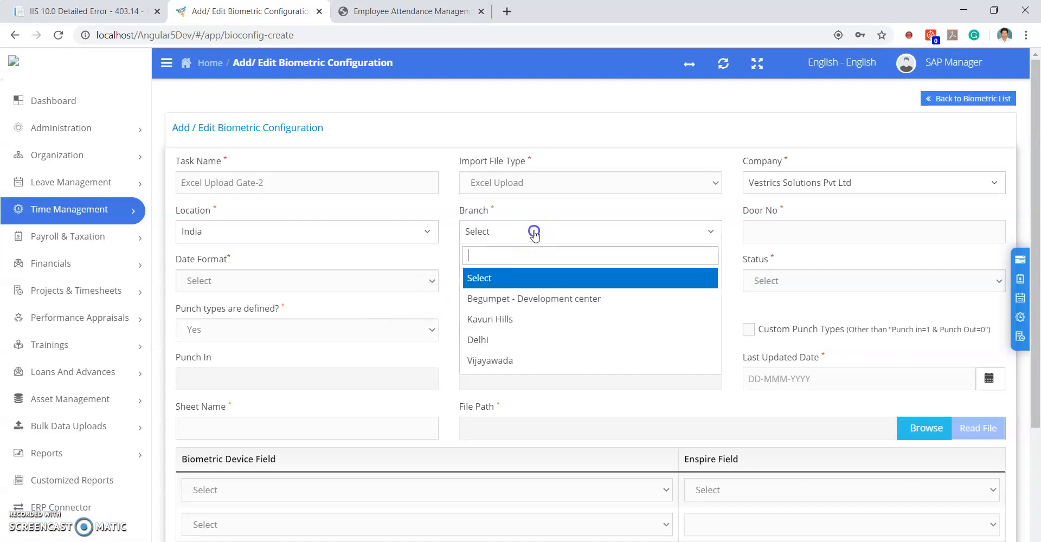
left_click(515, 305)
left_click(774, 228)
type("2")
- Set the date format to dd-MMM-yy, the time format to 12 Hours and the status to Active
left_click(233, 280)
left_click(231, 307)
left_click(486, 279)
left_click(488, 311)
left_click(790, 278)
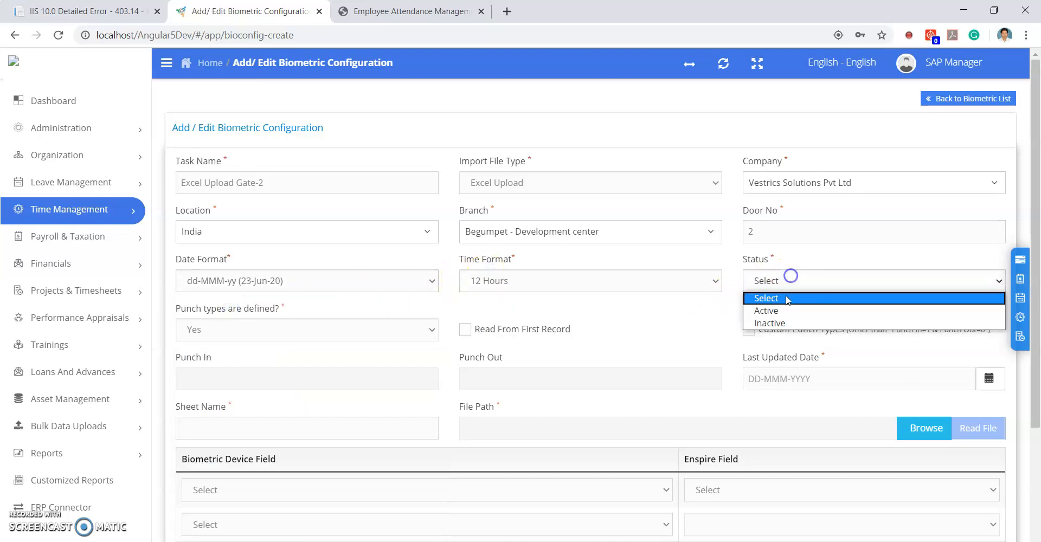
left_click(781, 311)
- Set the Last Updated Date to 01-Jun-2020 and the sheet name to Sheet1
scroll(602, 290, "down", 3)
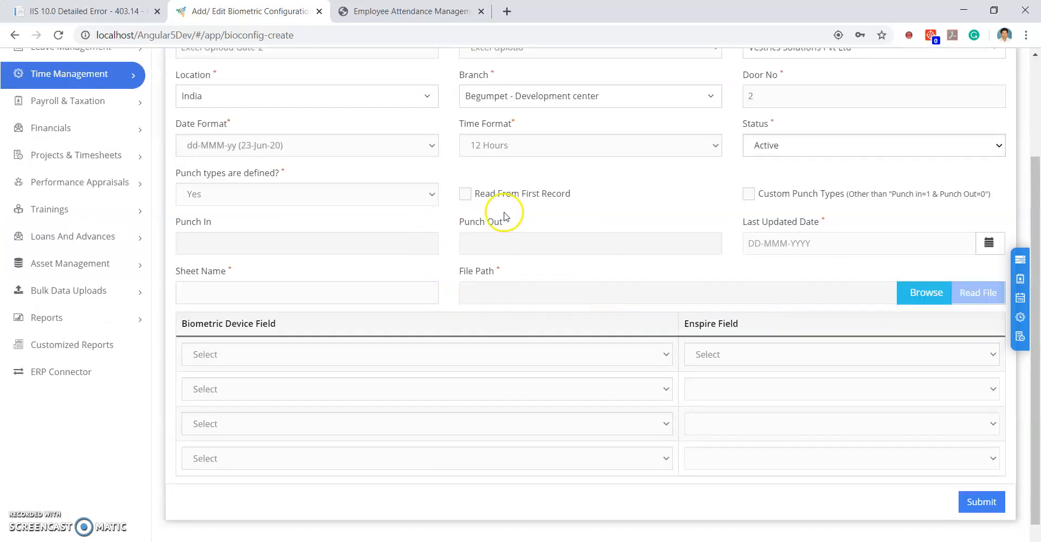
left_click(1001, 241)
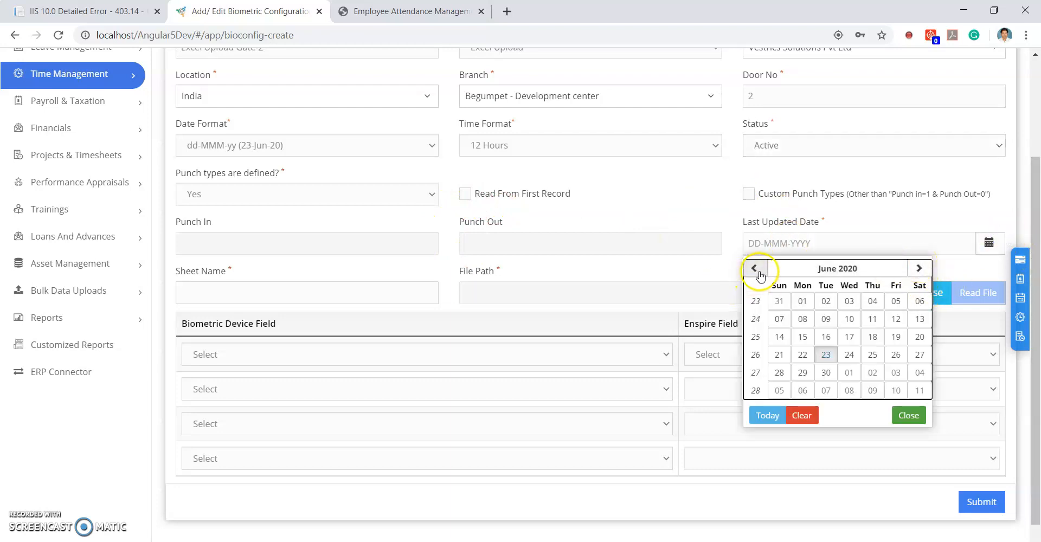
left_click(803, 301)
left_click(294, 283)
type("Sheet")
key("Down")
key("Return")
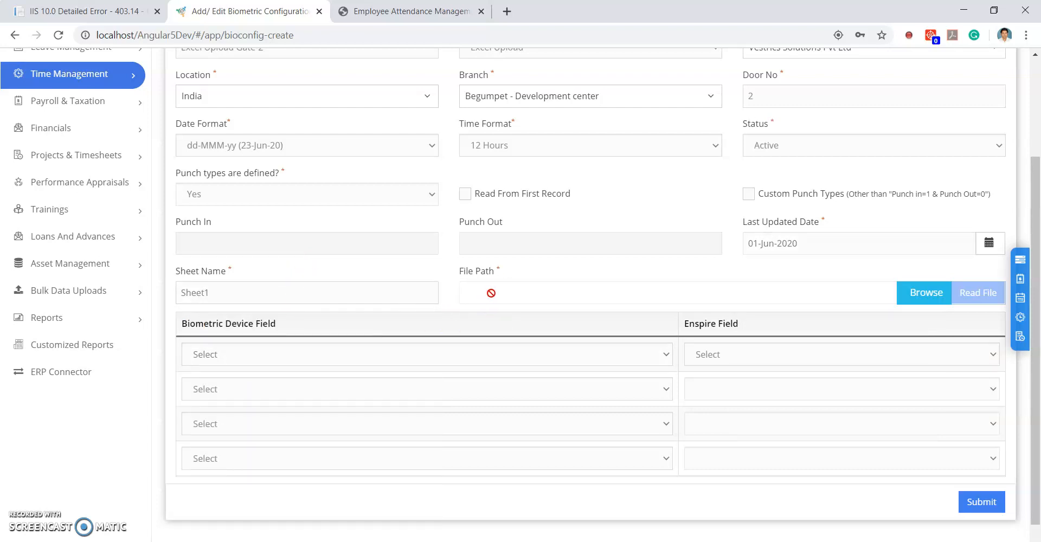
left_click(212, 293)
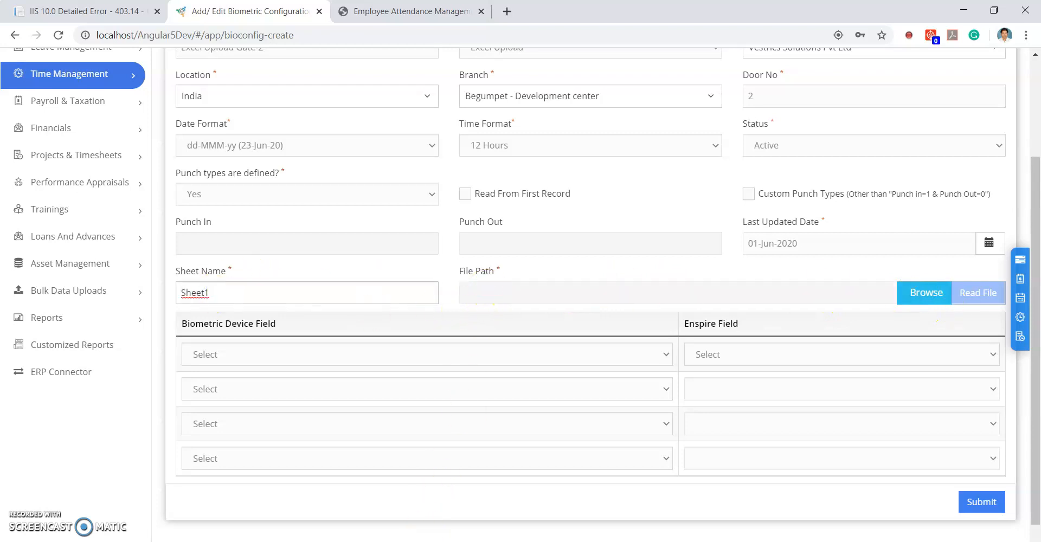
- Choose Biodata.xlsx from the 2020\BioData folder on drive E as the source file and read its fields
left_click(943, 286)
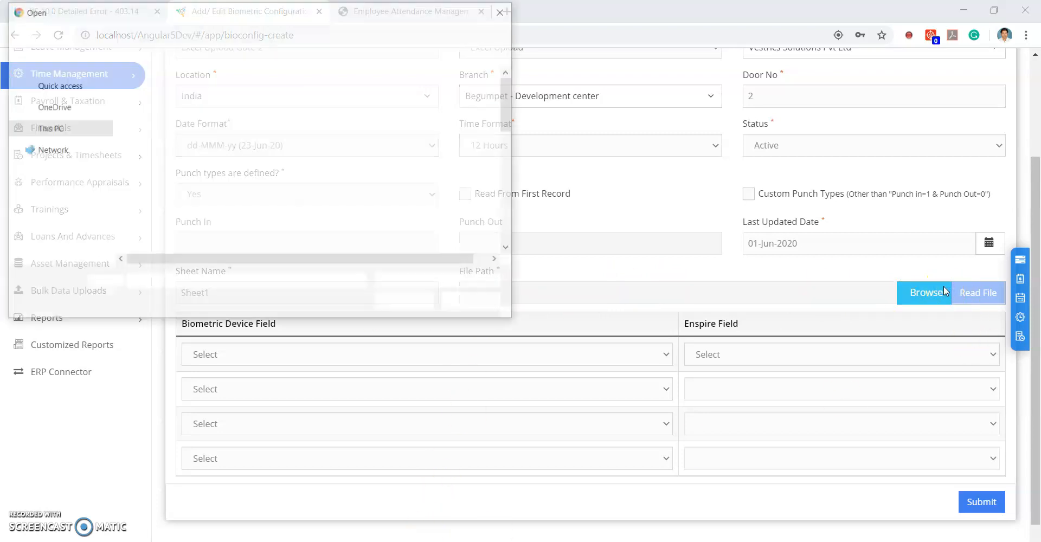
scroll(51, 162, "down", 3)
left_click(63, 205)
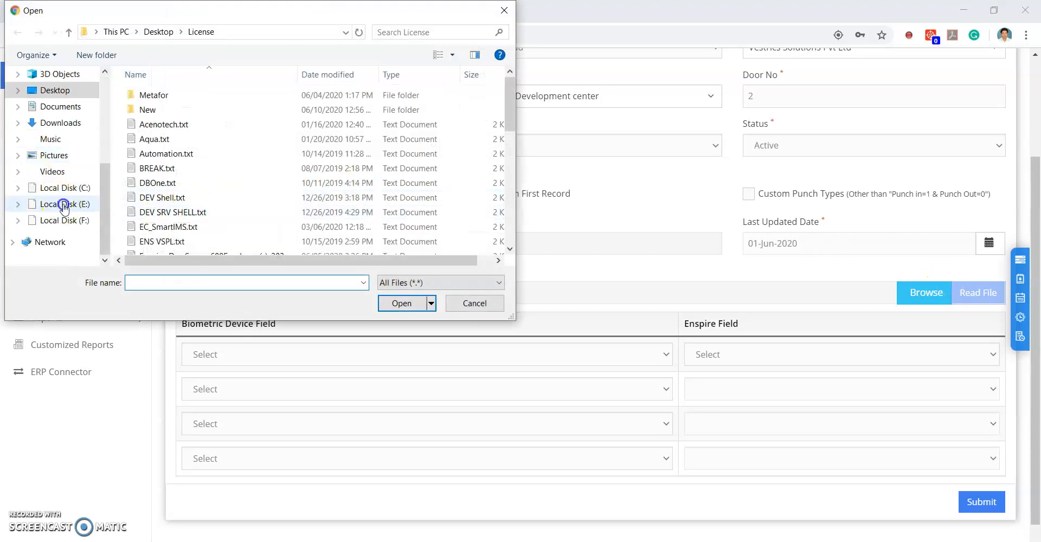
double_click(154, 96)
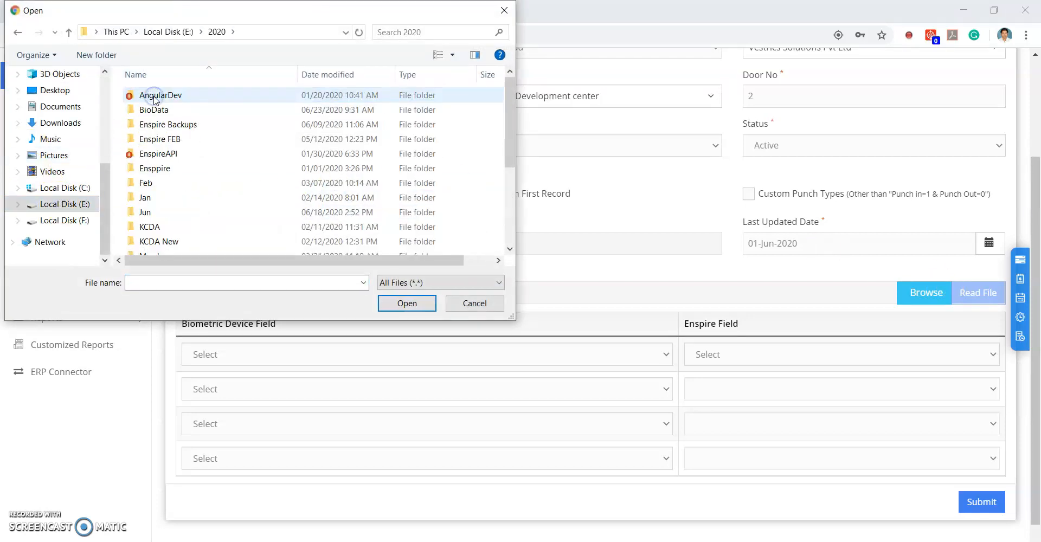
double_click(154, 109)
double_click(155, 101)
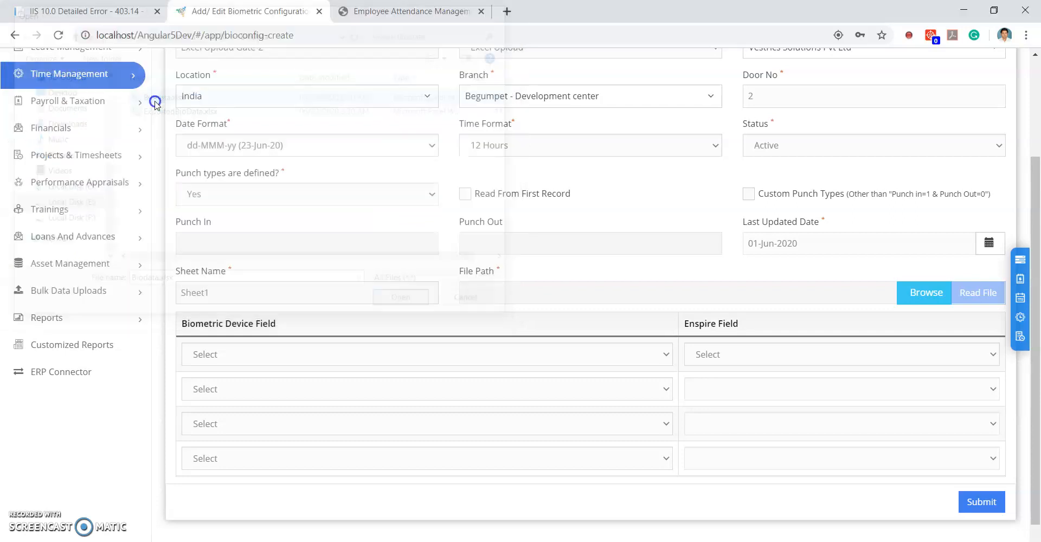
left_click(970, 295)
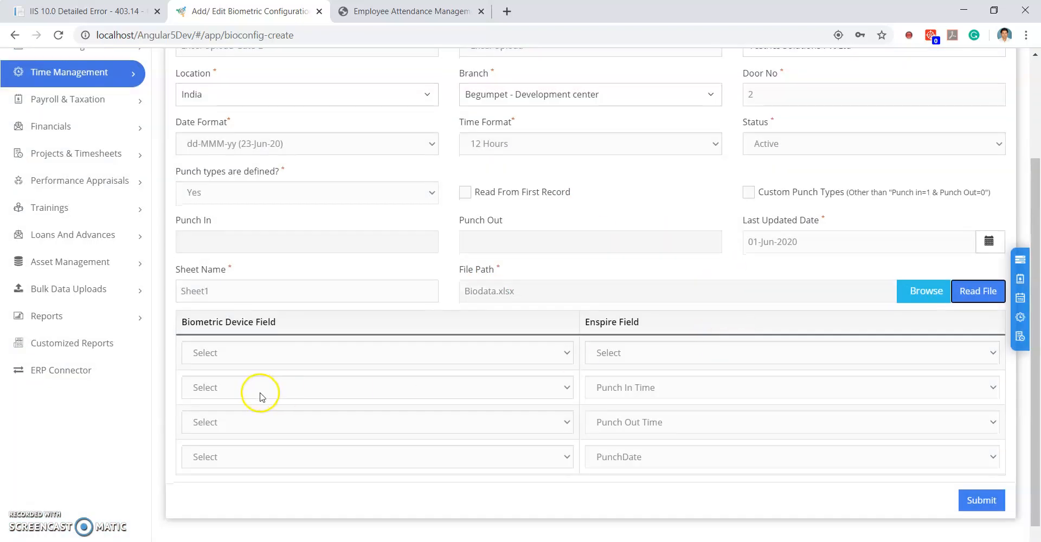
- Map the EmployeeCode device field to the Enspire field EmpCode in the first mapping row
scroll(261, 390, "down", 1)
left_click(618, 328)
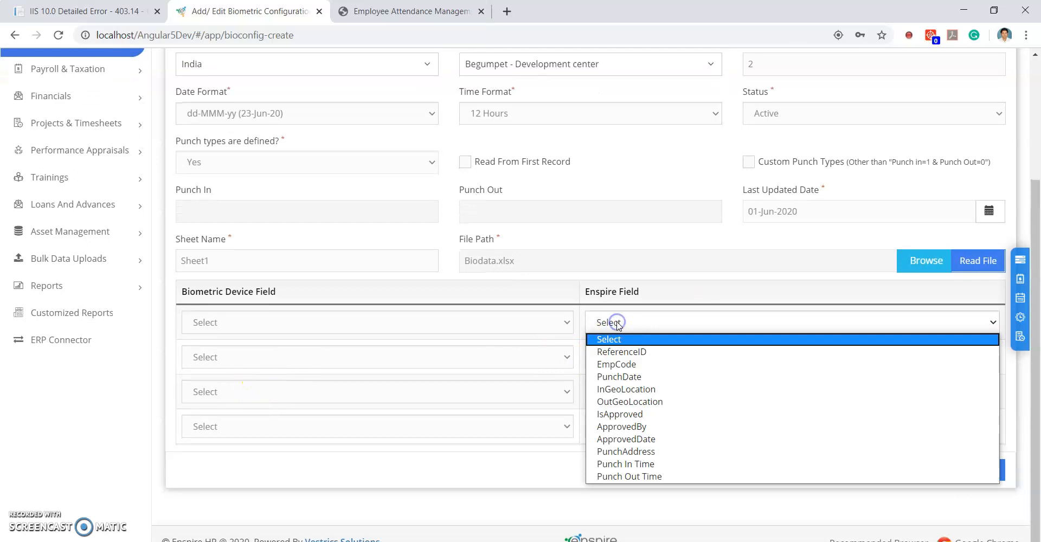
left_click(612, 363)
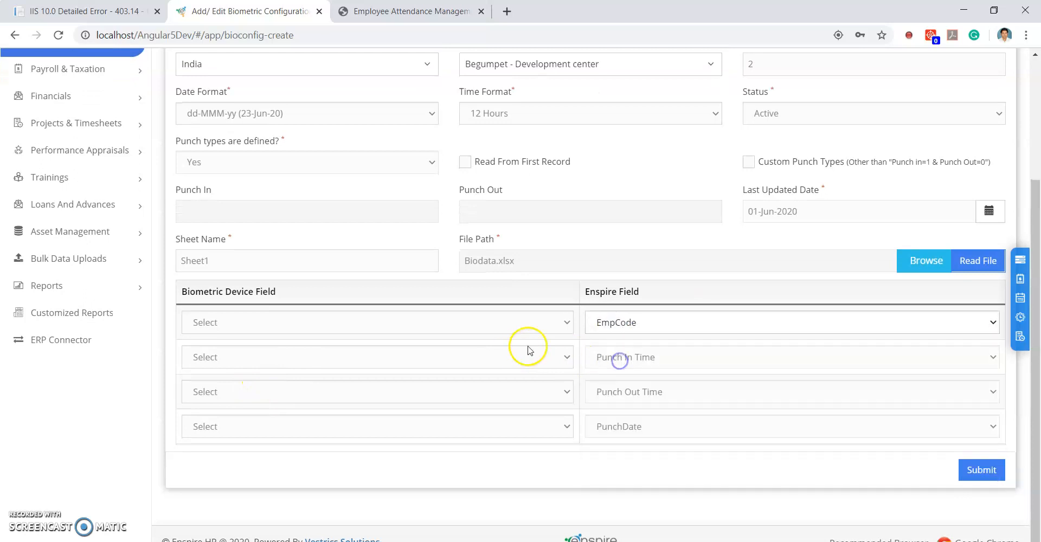
left_click(262, 324)
left_click(256, 350)
- Map InTime to Punch In Time, OutTime to Punch Out Time and PunchDate to PunchDate, and submit the biometric configuration
left_click(249, 354)
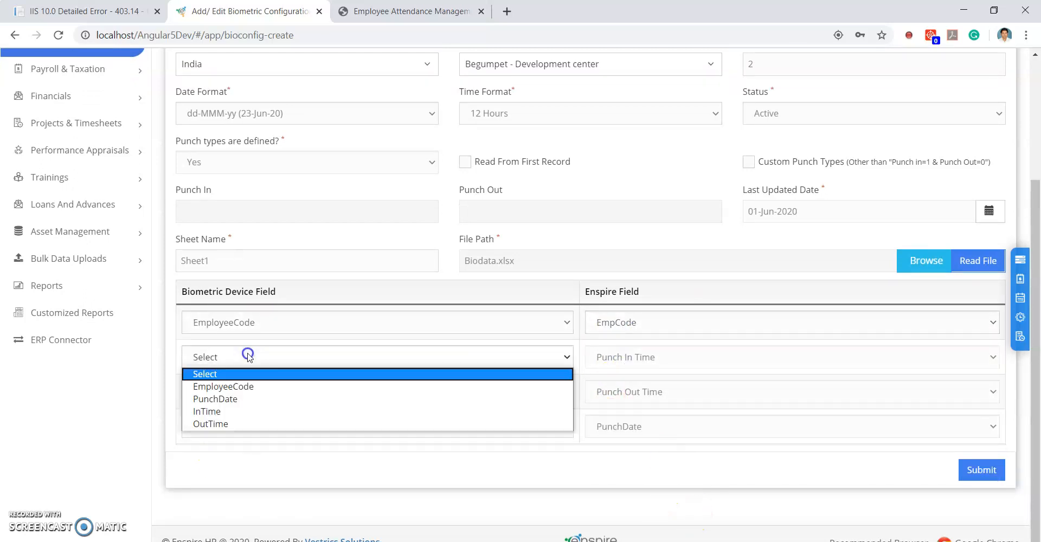
left_click(233, 459)
left_click(267, 429)
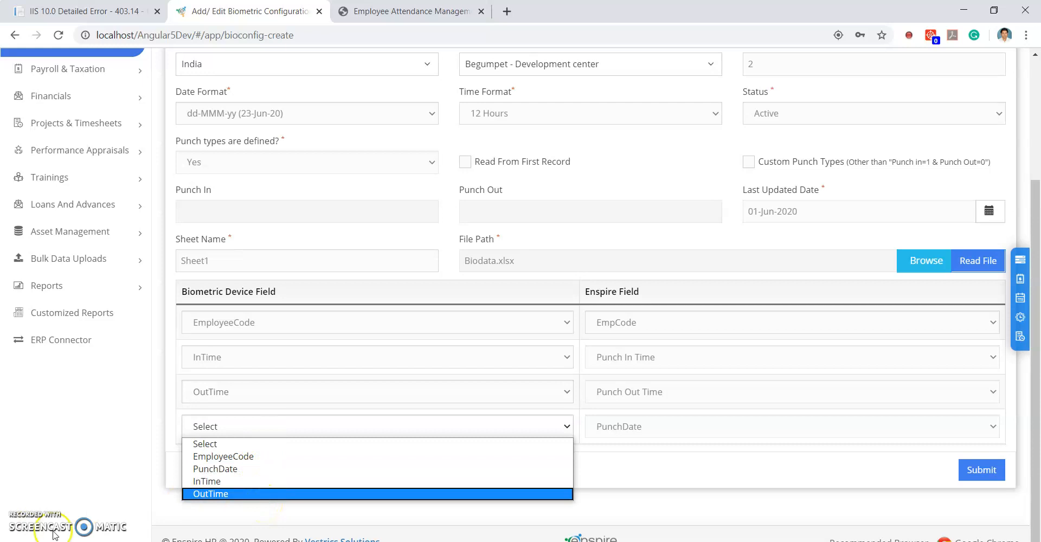
left_click(207, 469)
left_click(972, 480)
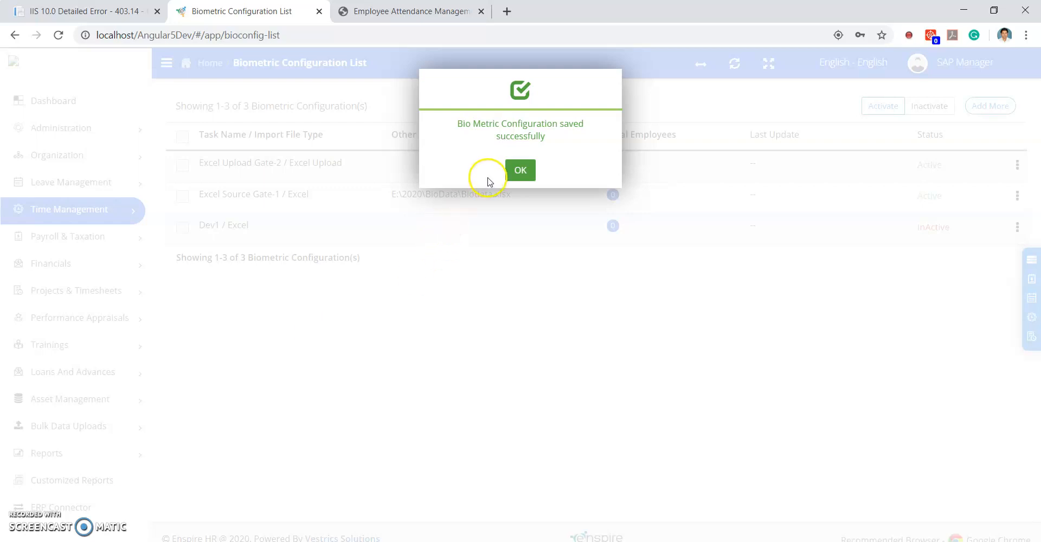
left_click(515, 172)
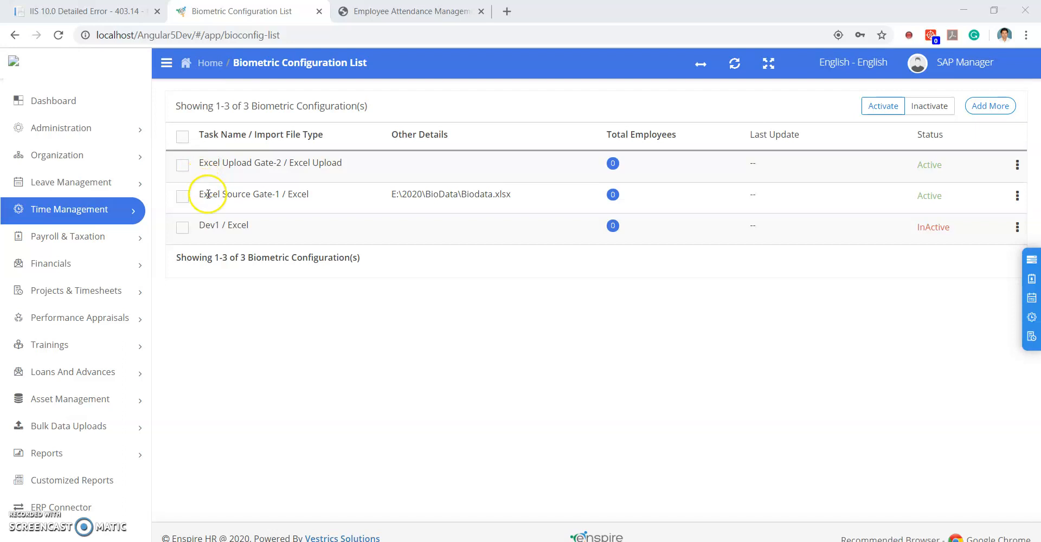
- Compare the names, import types and file details of Excel Source Gate-1 and Excel Upload Gate-2 in the configuration list
left_click_drag(202, 196, 290, 205)
left_click_drag(405, 194, 491, 204)
left_click(450, 355)
left_click_drag(204, 163, 313, 161)
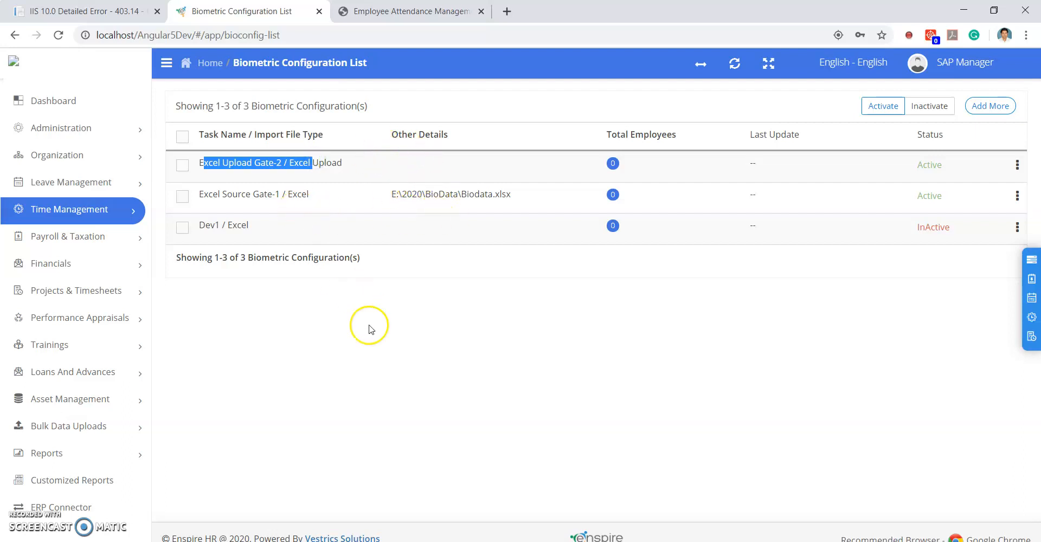
left_click(353, 378)
left_click(398, 161)
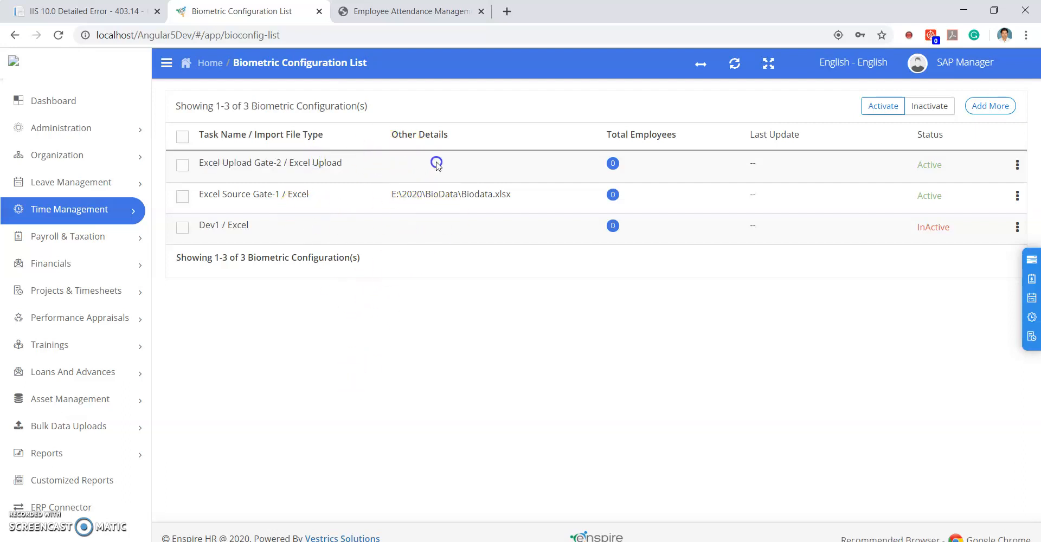
left_click(407, 398)
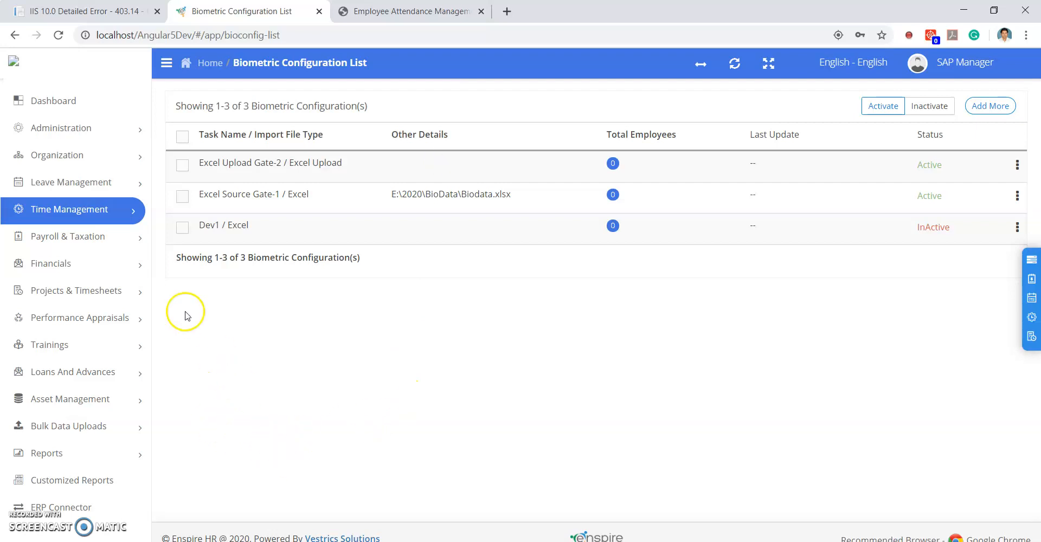
- Open the Pull Biometric section of Time Calculation and select the Vestrics Payroll period code
left_click(89, 209)
left_click(351, 274)
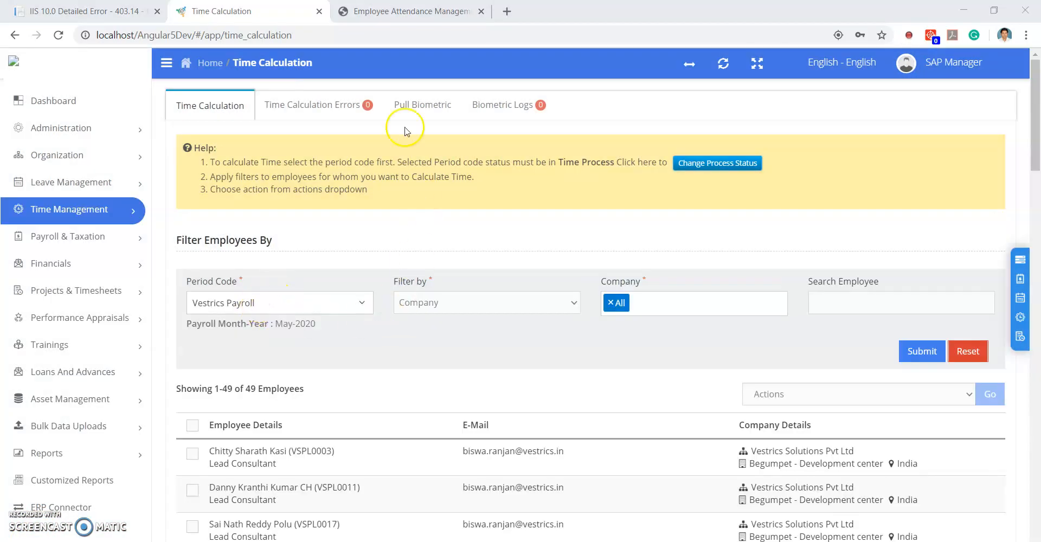
left_click(404, 106)
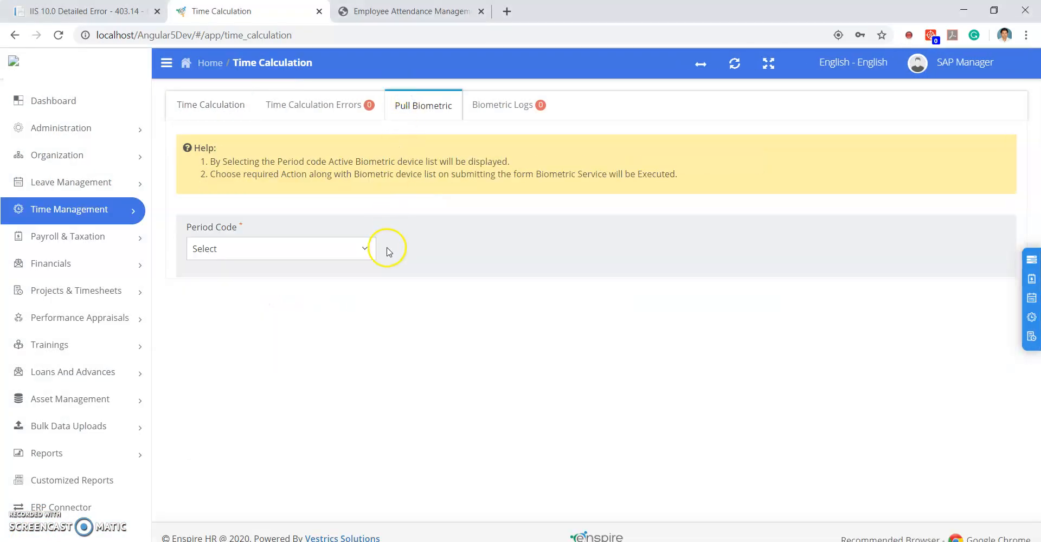
left_click(369, 252)
left_click(288, 312)
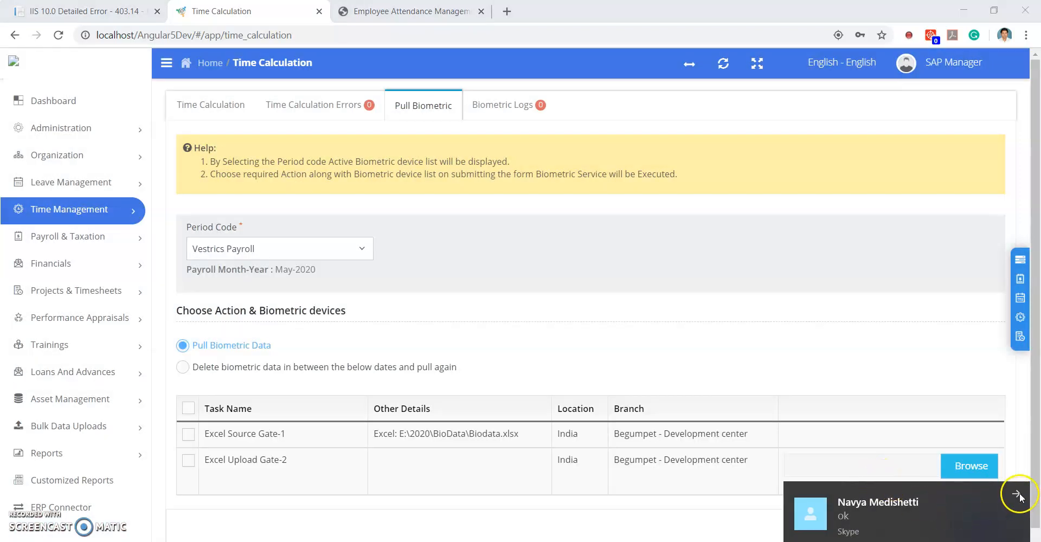
scroll(642, 264, "down", 1)
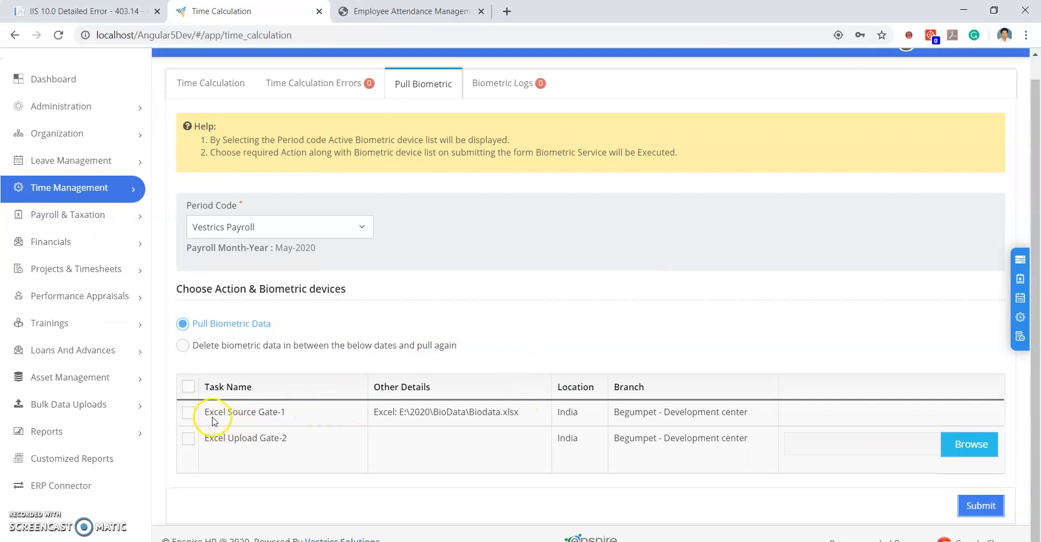
- Examine the task names and source file details of Excel Source Gate-1 and Excel Upload Gate-2 in the device list
left_click_drag(207, 412, 400, 412)
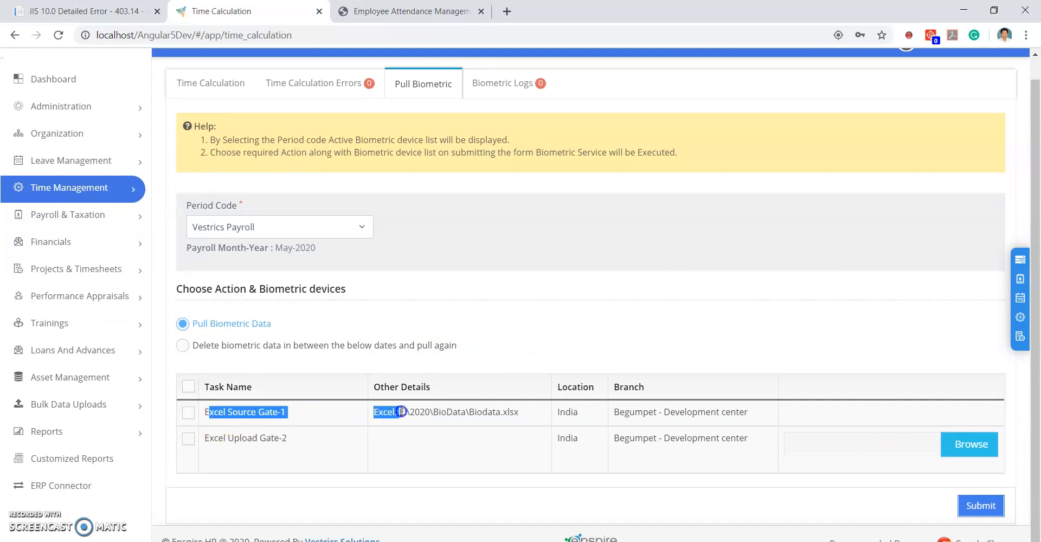
left_click(515, 427)
left_click_drag(521, 417, 405, 406)
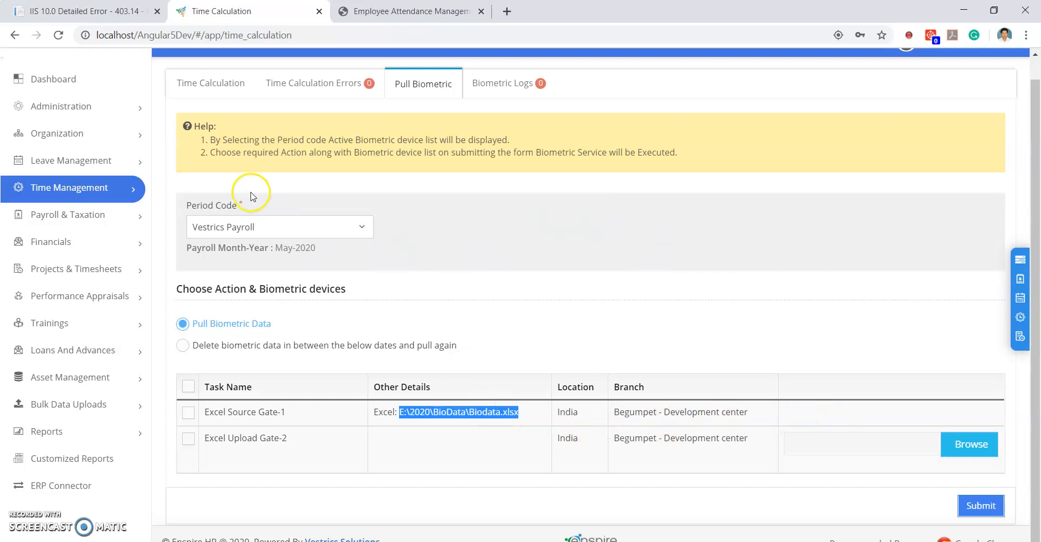
left_click(145, 186)
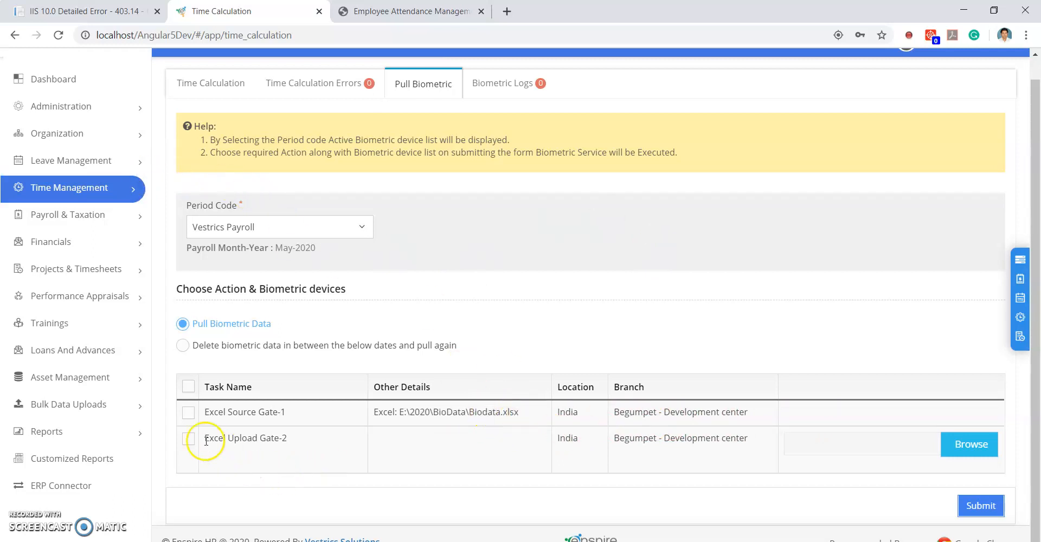
left_click(415, 445)
left_click(246, 416)
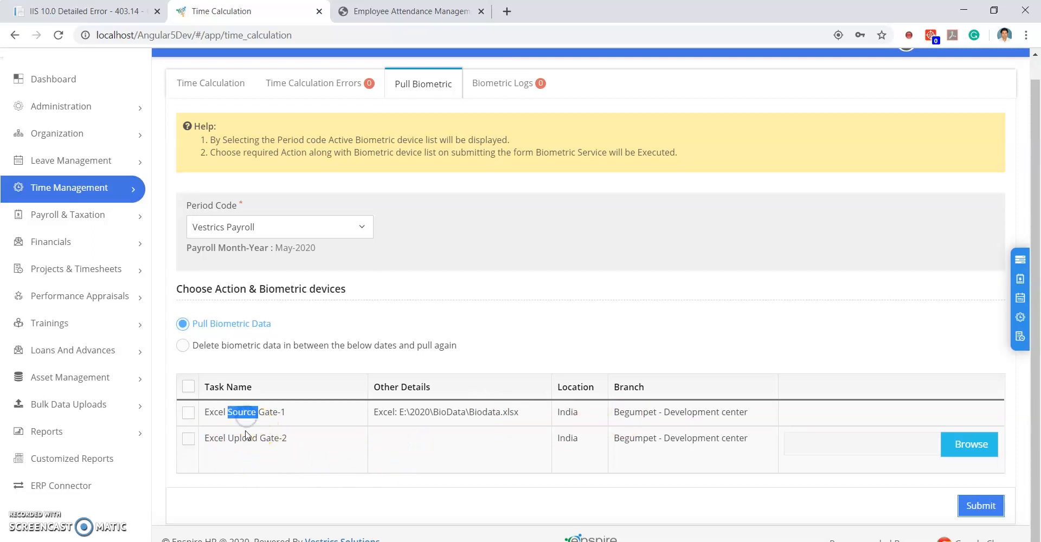
double_click(245, 437)
left_click(387, 437)
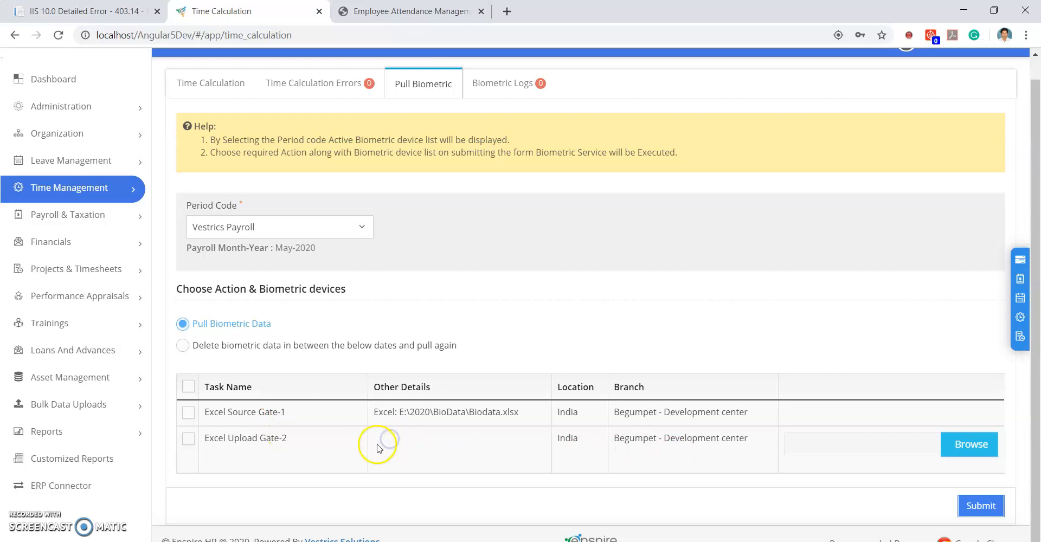
- Attach ExportedBioData.xlsx to Excel Upload Gate-2, select both biometric tasks and submit the data pull
left_click(980, 442)
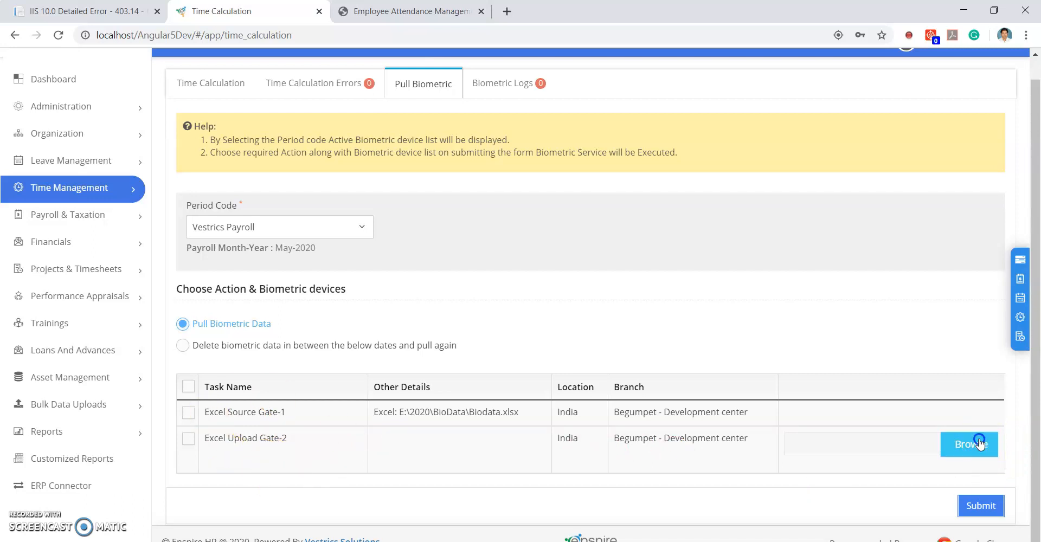
double_click(225, 107)
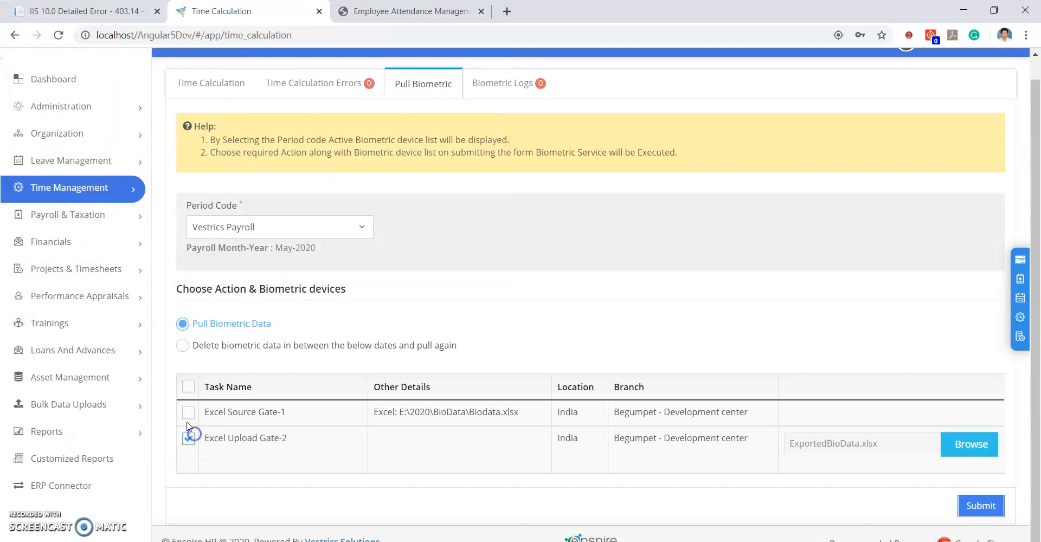
left_click(979, 507)
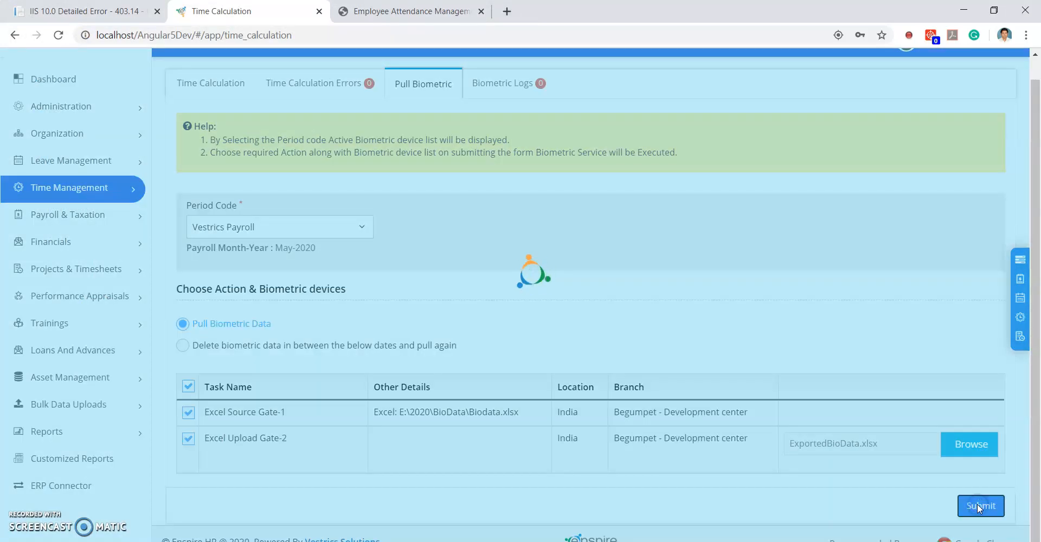
- Close the ExportedBioData.xlsx workbook in Excel, return to Enspire HR in Chrome and acknowledge the pull's completion
left_click(393, 462)
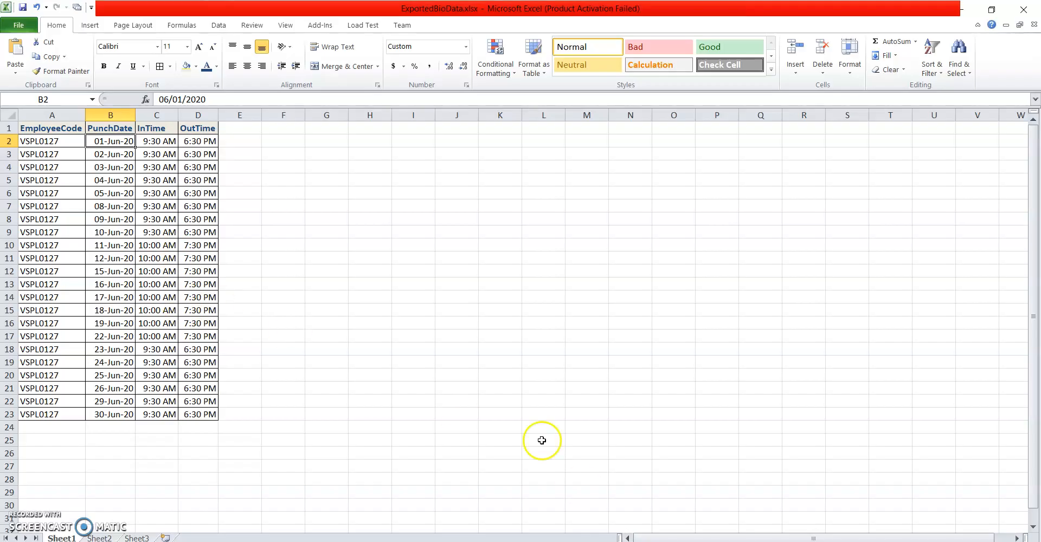
left_click(1023, 9)
left_click(456, 305)
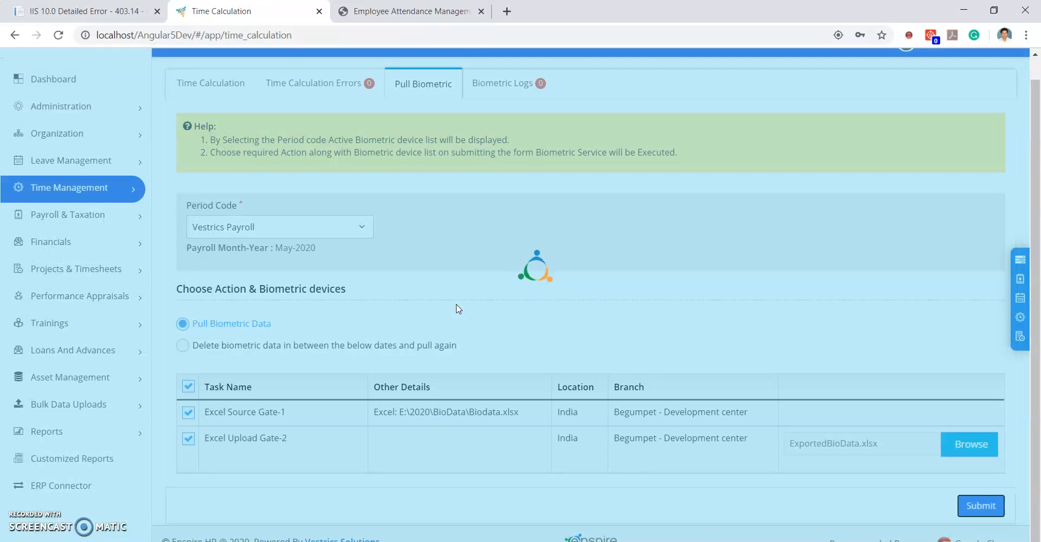
left_click(703, 364)
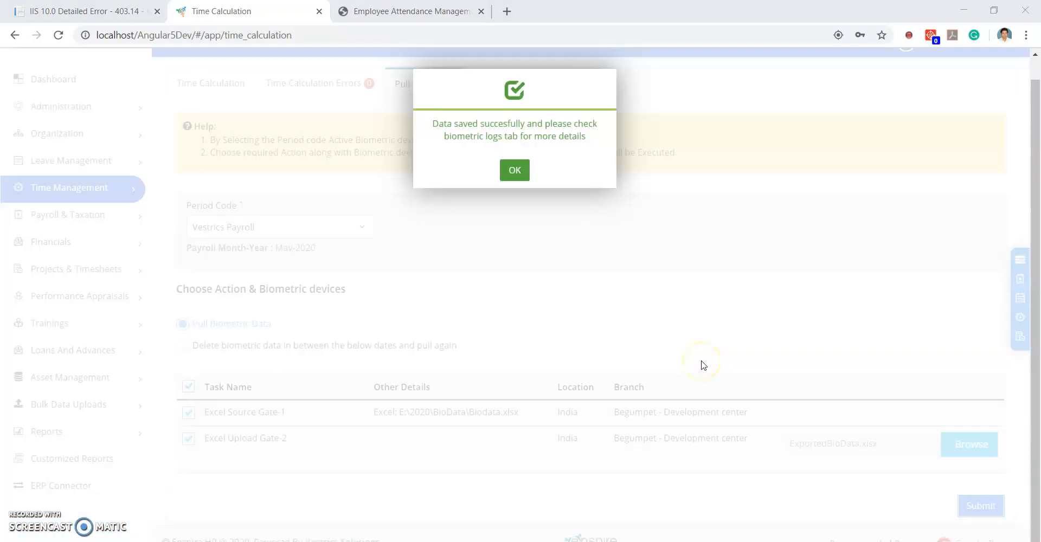
left_click(523, 172)
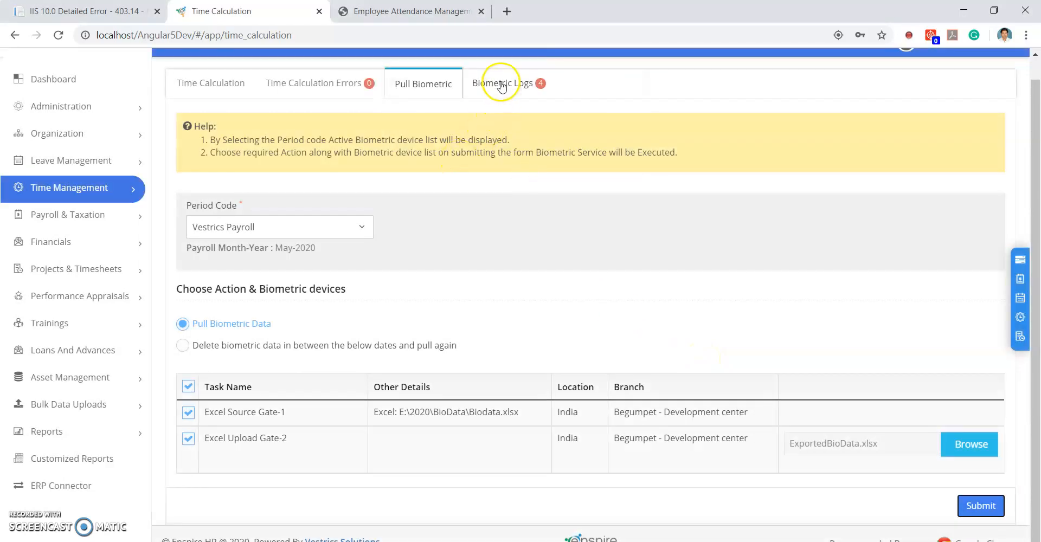
- Review the Biometric Logs comments for Excel Source Gate-1 and Excel Upload Gate-2
left_click(501, 85)
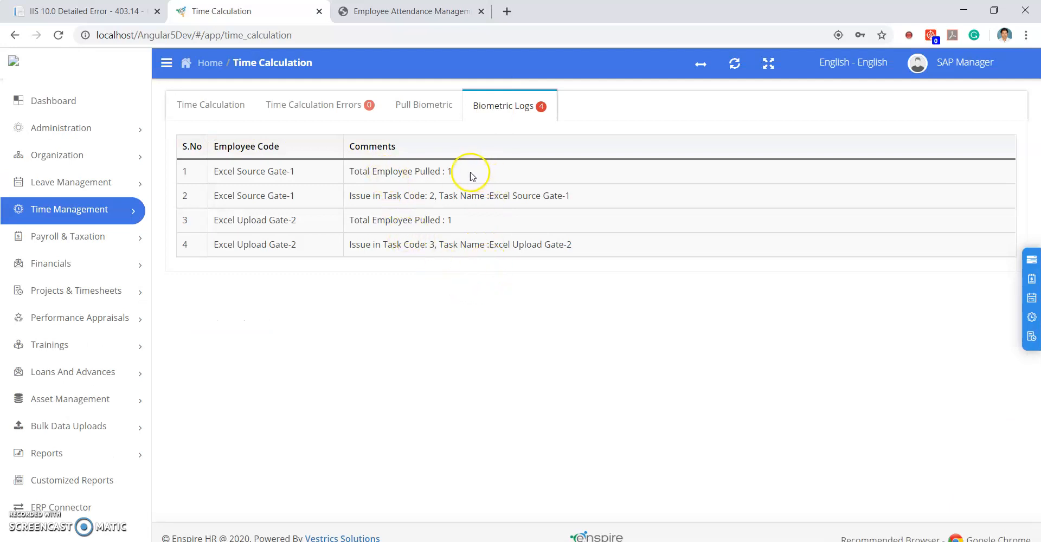
left_click(452, 172)
left_click(505, 190)
left_click_drag(490, 243, 578, 244)
left_click_drag(490, 195, 541, 197)
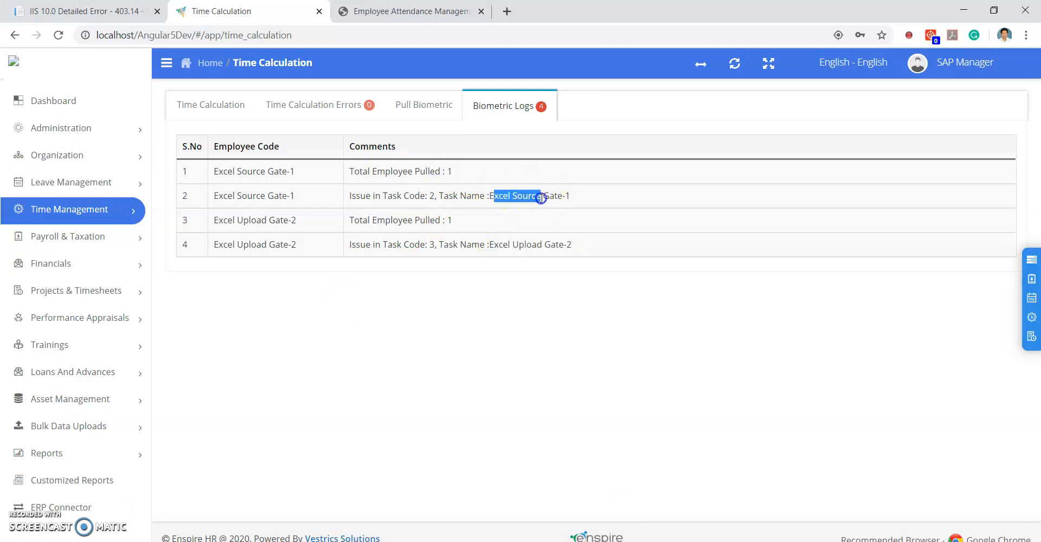
left_click(442, 377)
- Open the Biometric Configuration List under Time Management
left_click(124, 217)
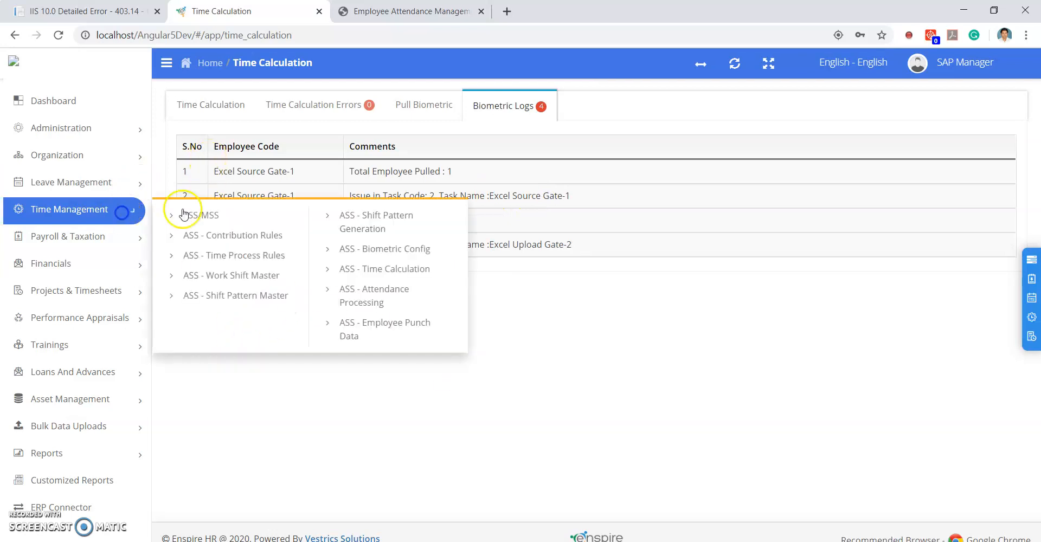
left_click(386, 246)
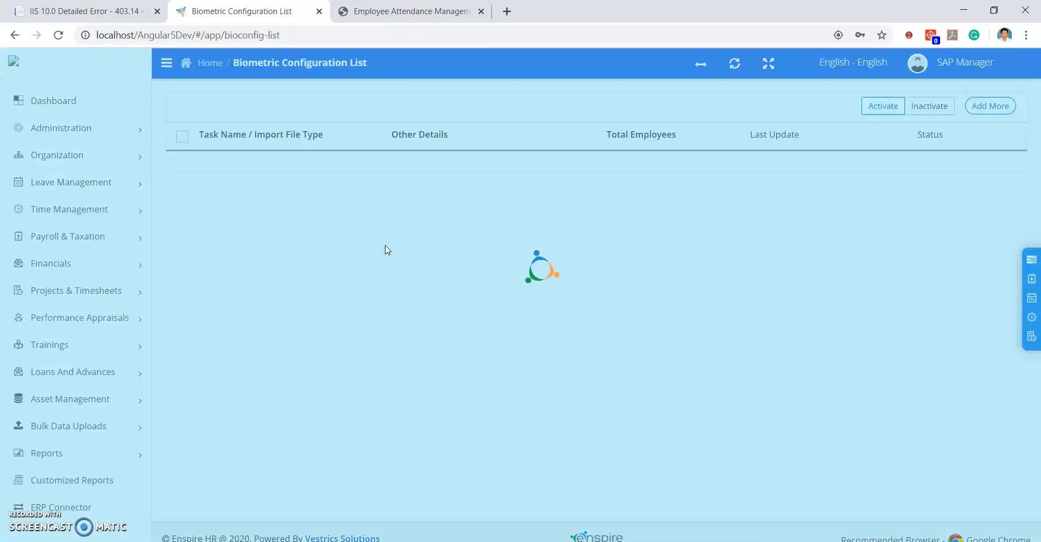